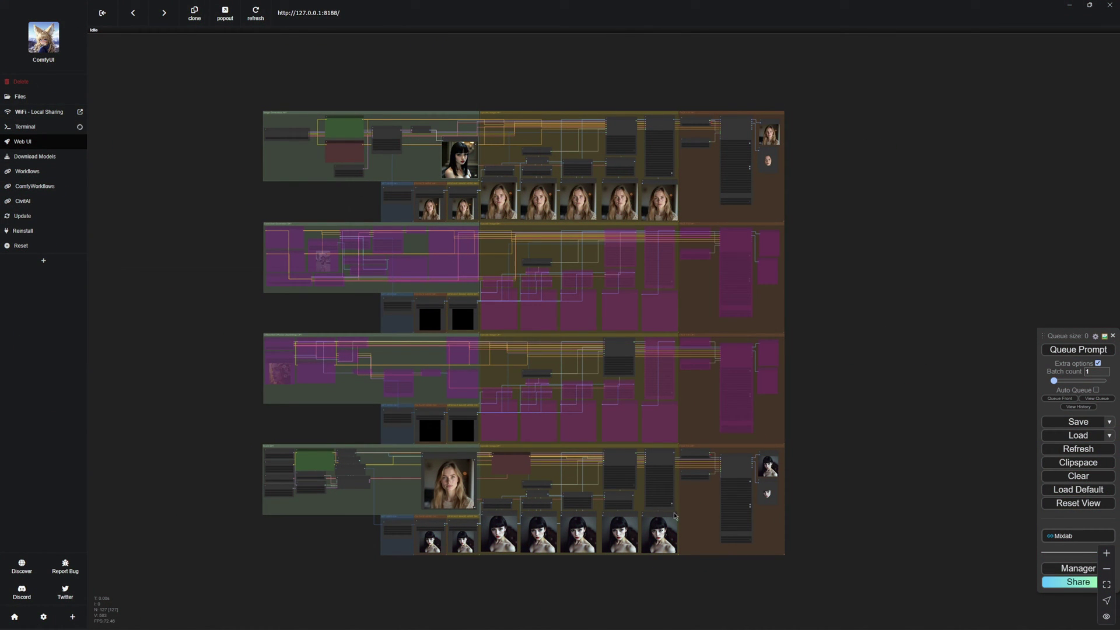
Look over the four workflow groups, including the Flux, upscale and face fix sections, and the Aris Workflow 5.0 feature list
scroll(279, 520, "up", 10)
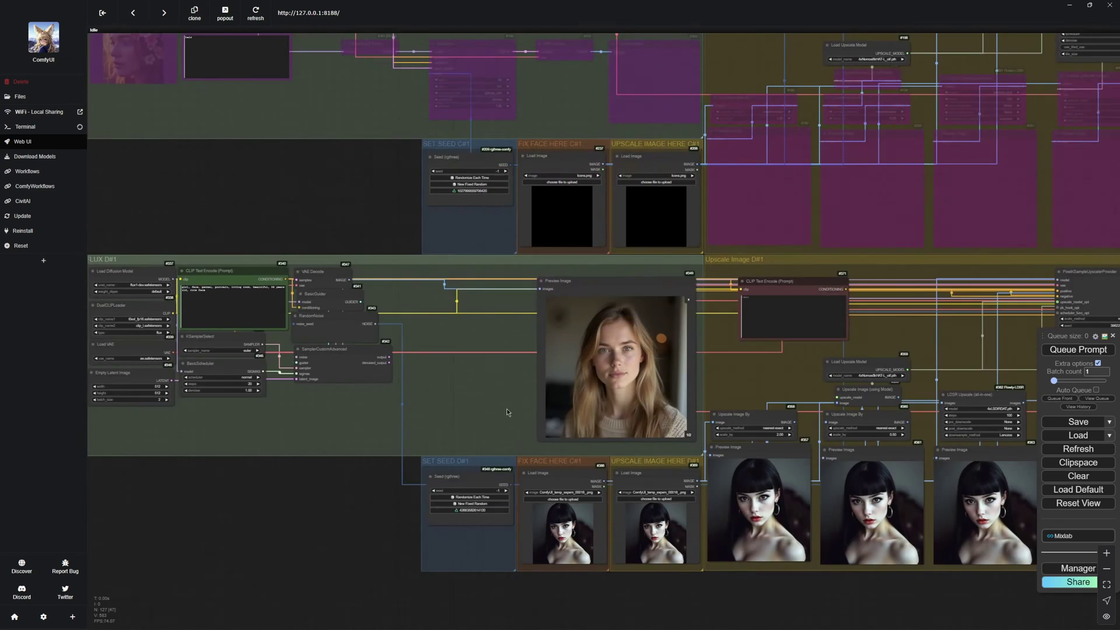
scroll(506, 408, "down", 2)
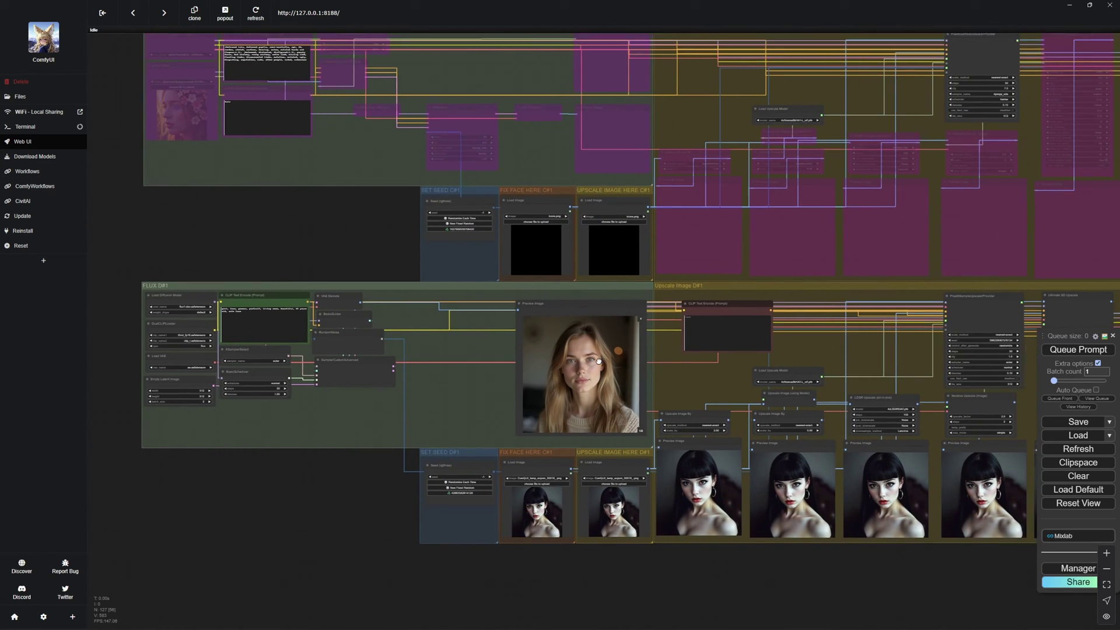
left_click_drag(697, 355, 363, 355)
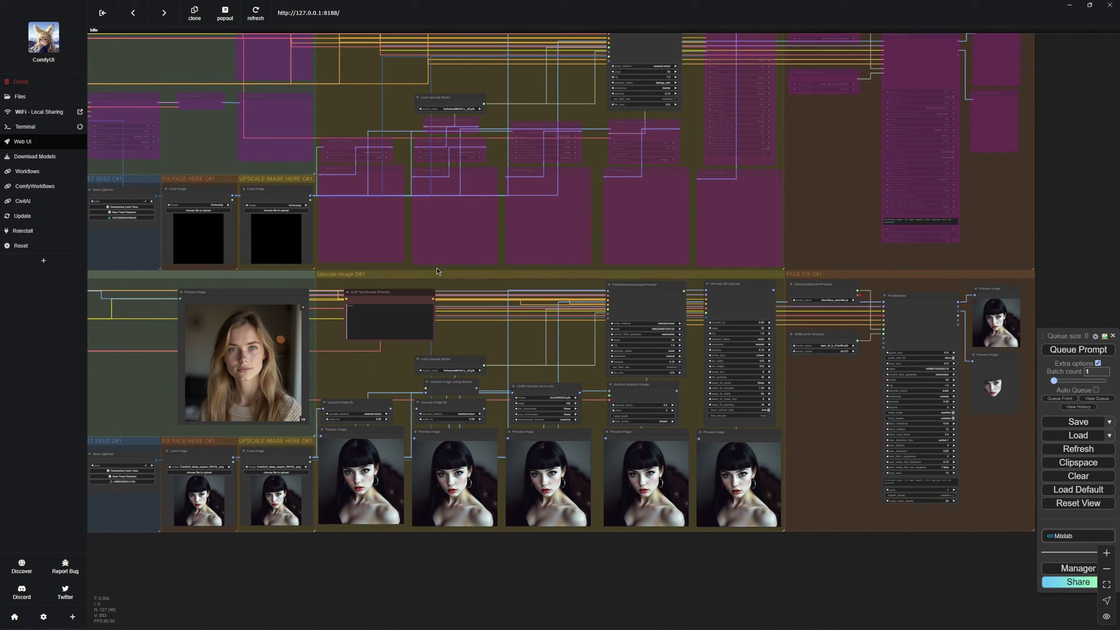
scroll(436, 268, "down", 3)
left_click_drag(449, 263, 533, 477)
left_click_drag(266, 98, 447, 430)
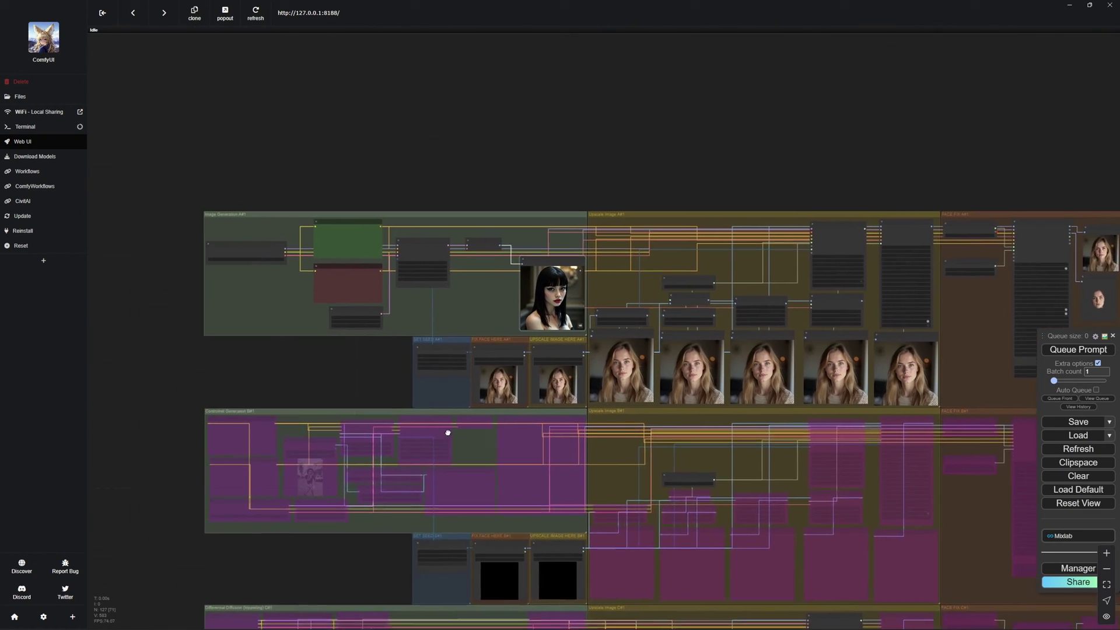
scroll(307, 274, "up", 4)
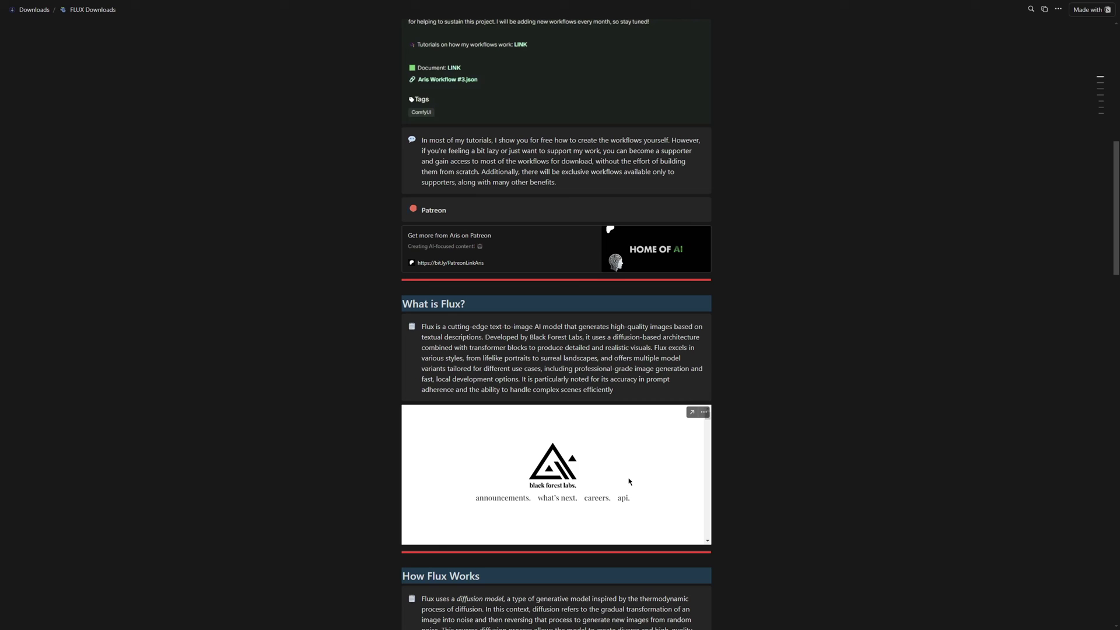
Read the FLUX Downloads page from What is Flux? to Flux Dev VS Flux Schnell, including the embedded Black Forest Labs gallery
scroll(629, 484, "down", 5)
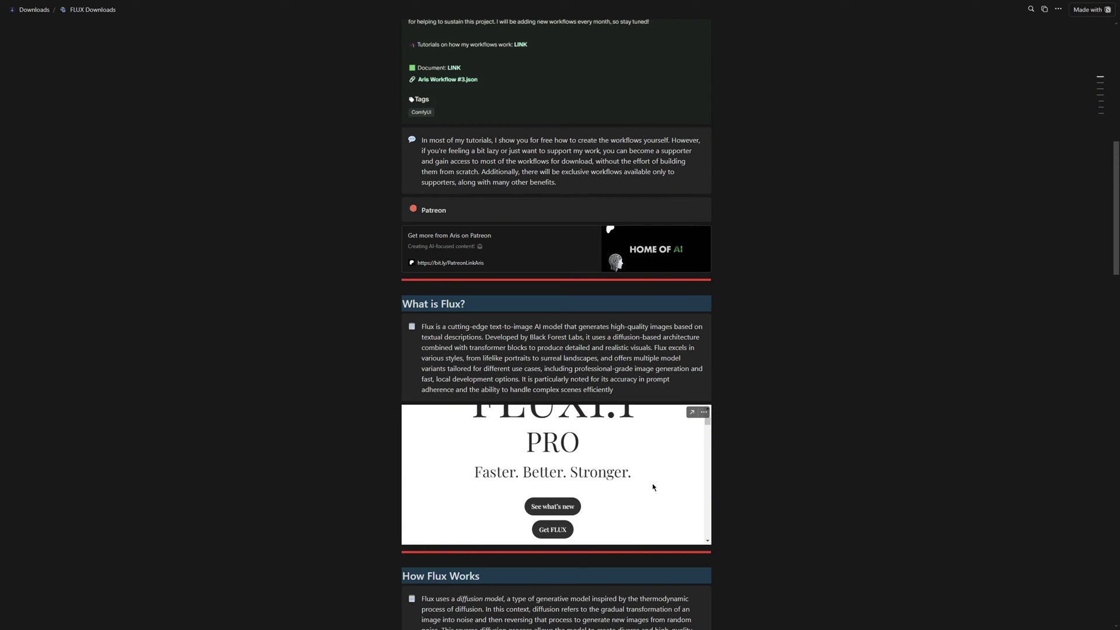
scroll(545, 513, "down", 3)
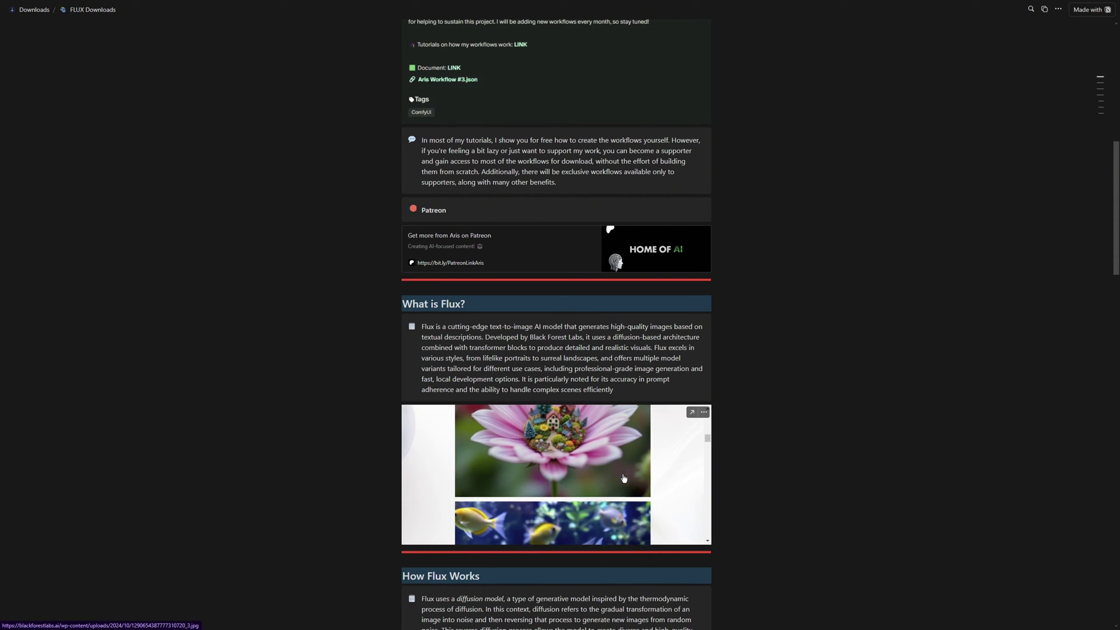
scroll(545, 512, "down", 4)
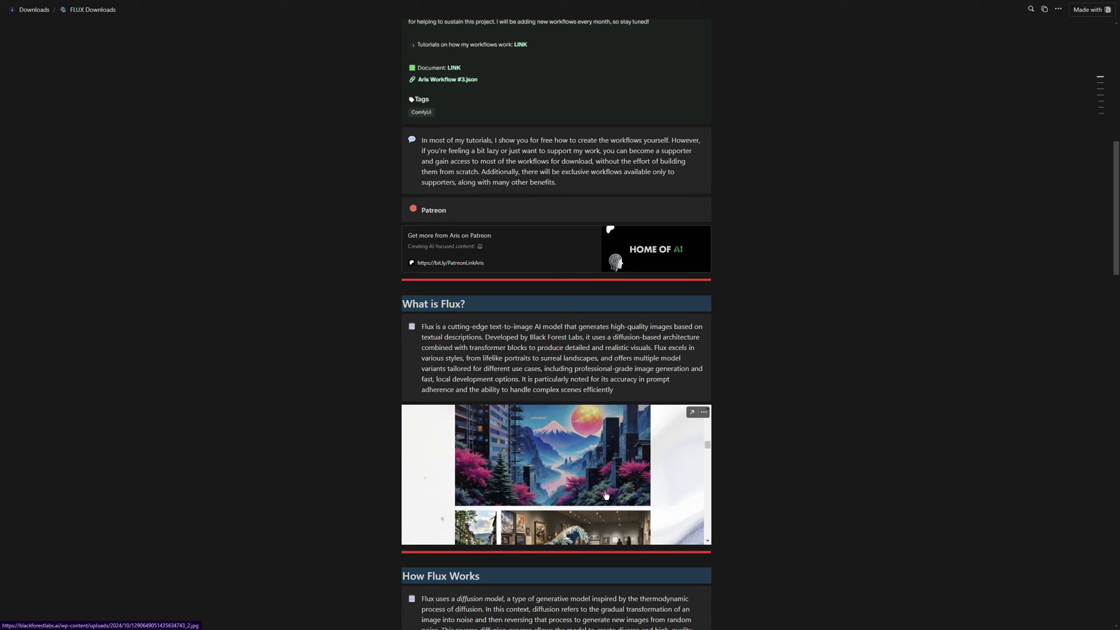
scroll(579, 490, "down", 3)
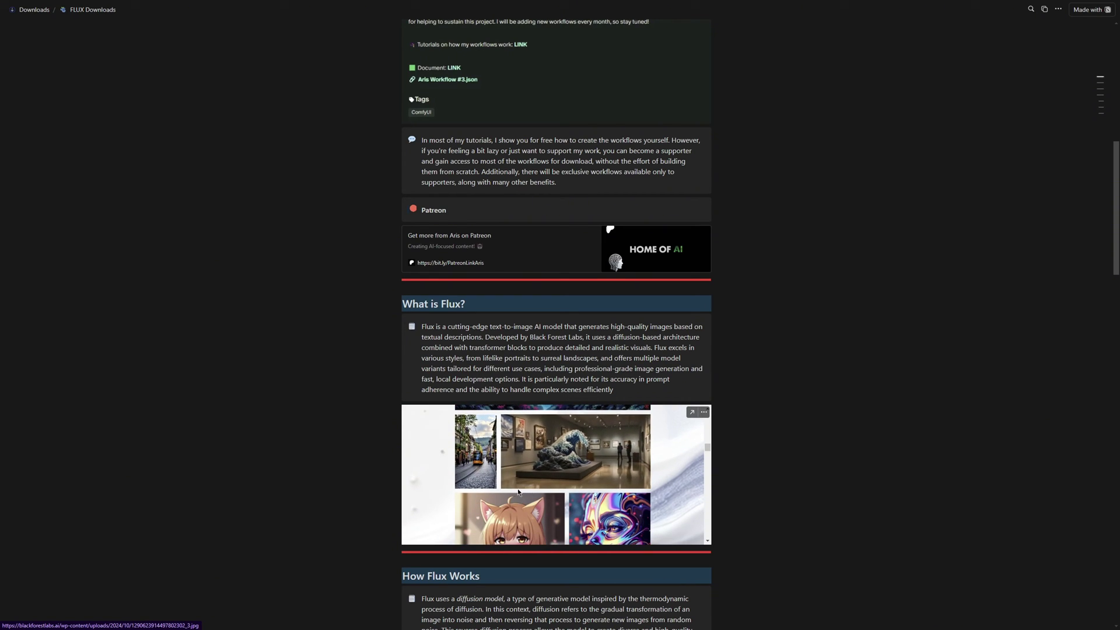
scroll(477, 472, "down", 4)
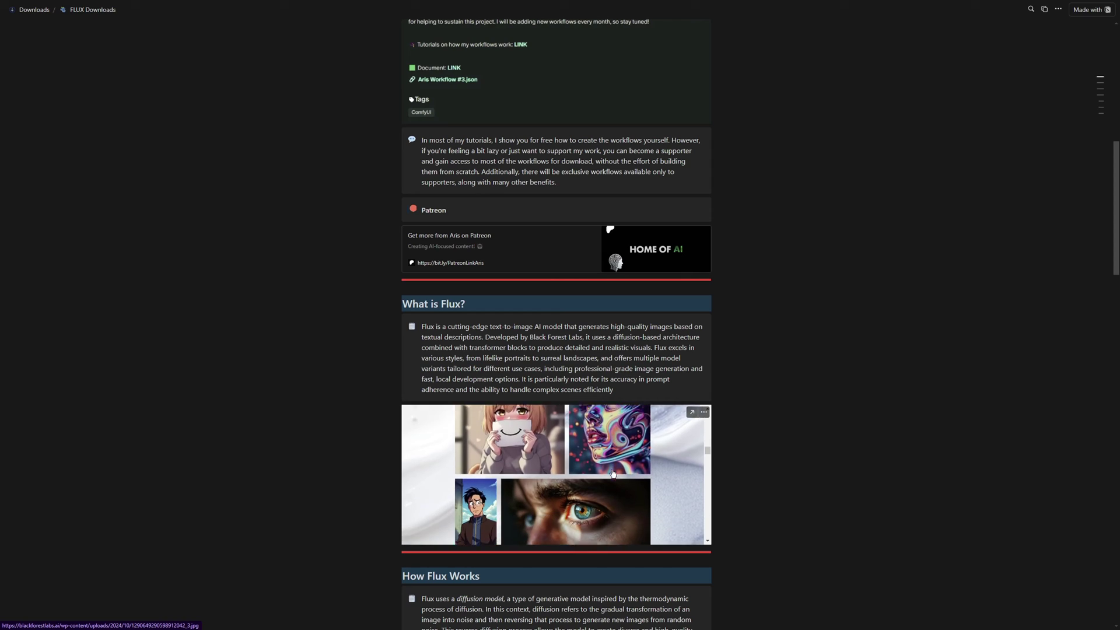
scroll(754, 508, "down", 2)
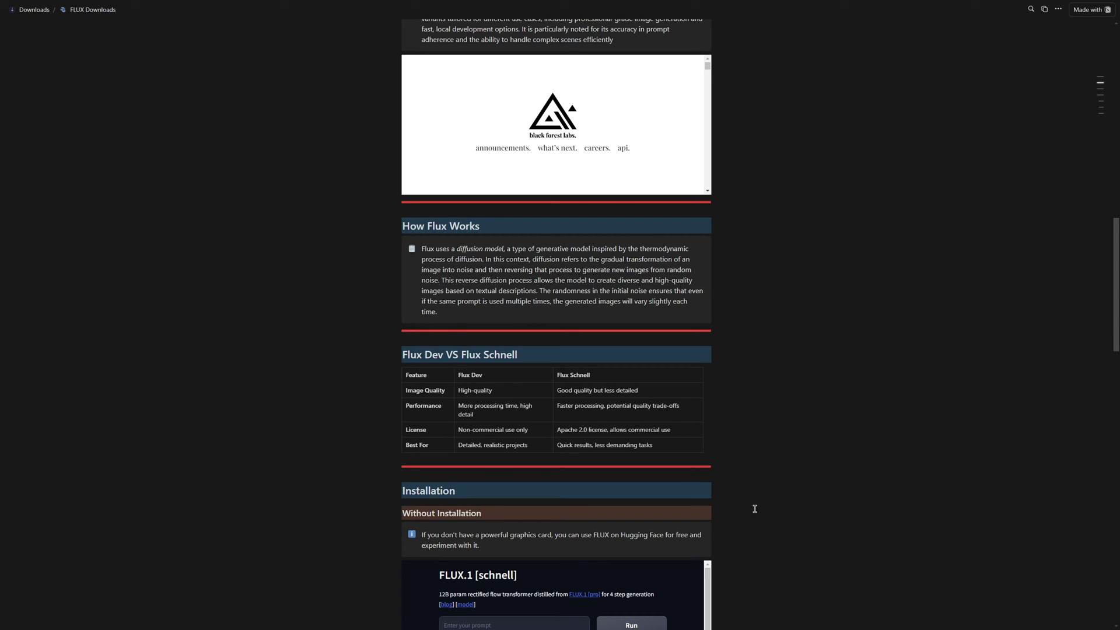
scroll(755, 508, "down", 2)
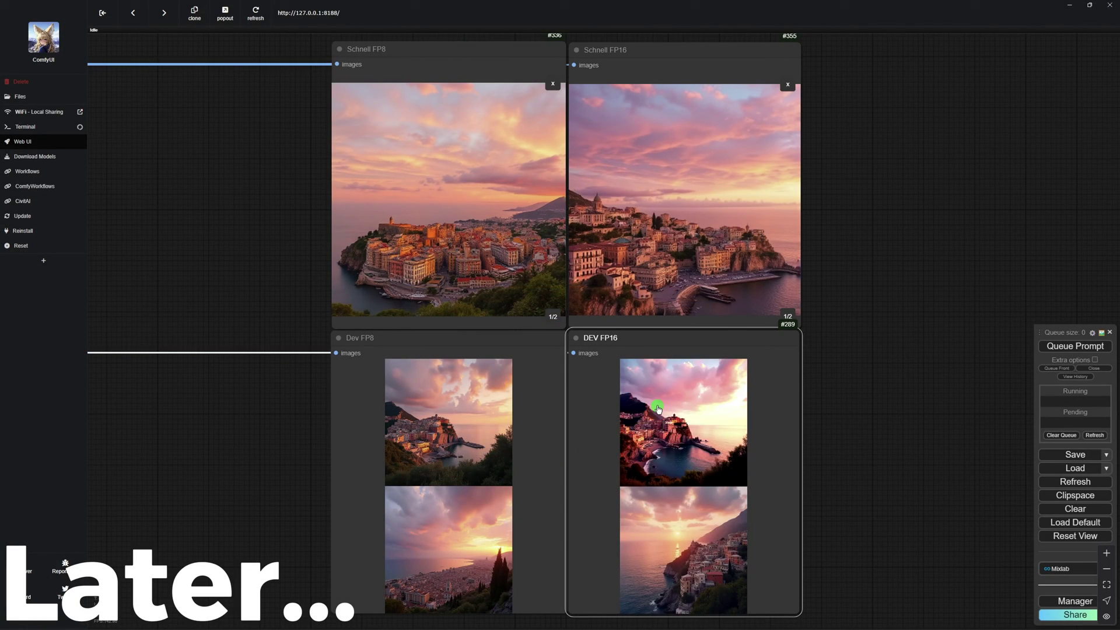
Enlarge the images in the Dev FP8 and DEV FP16 preview nodes to compare them
left_click(654, 407)
left_click(457, 406)
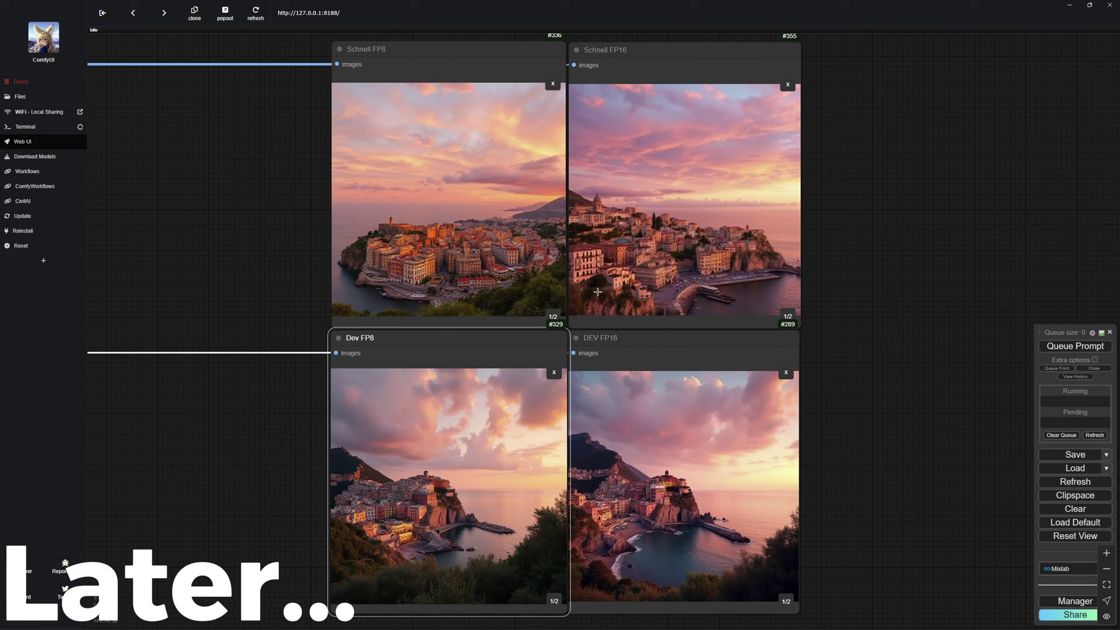
left_click(554, 372)
left_click(474, 519)
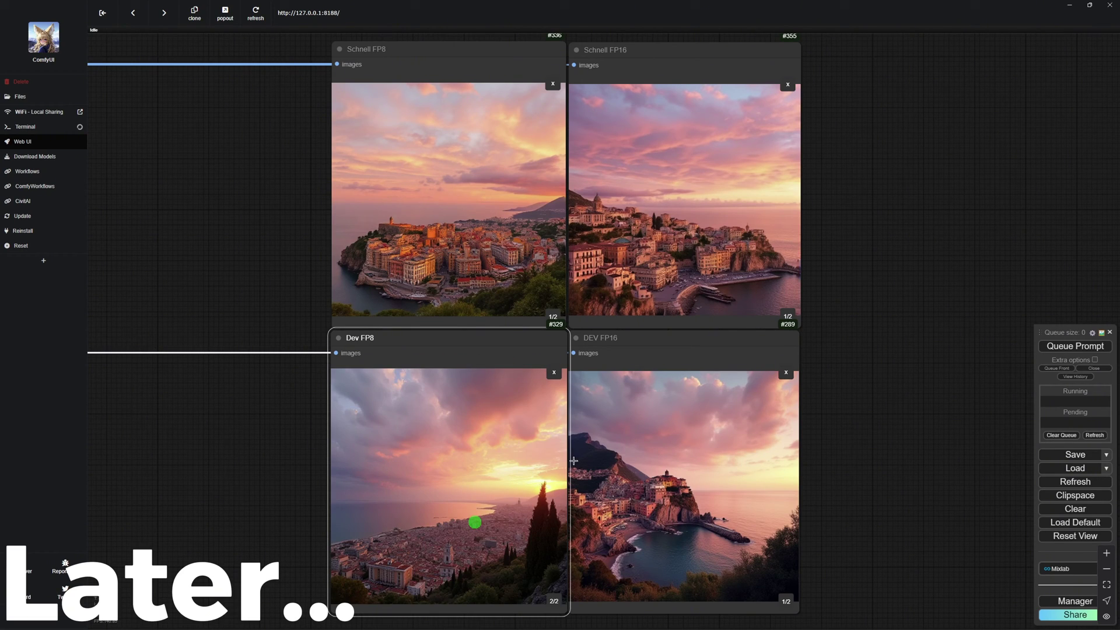
left_click(785, 375)
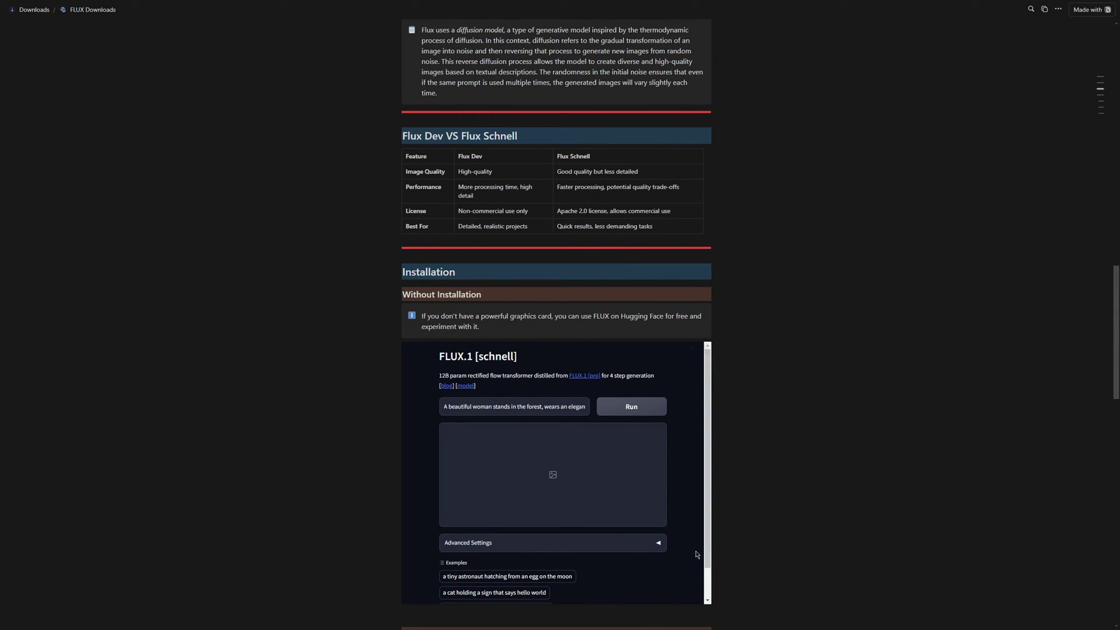
Clear the embedded prompt box and generate an image from the "A beautiful woman stands in the forest" prompt in the FLUX.1-schnell Hugging Face Space
triple_click(547, 408)
key("ctrl+c")
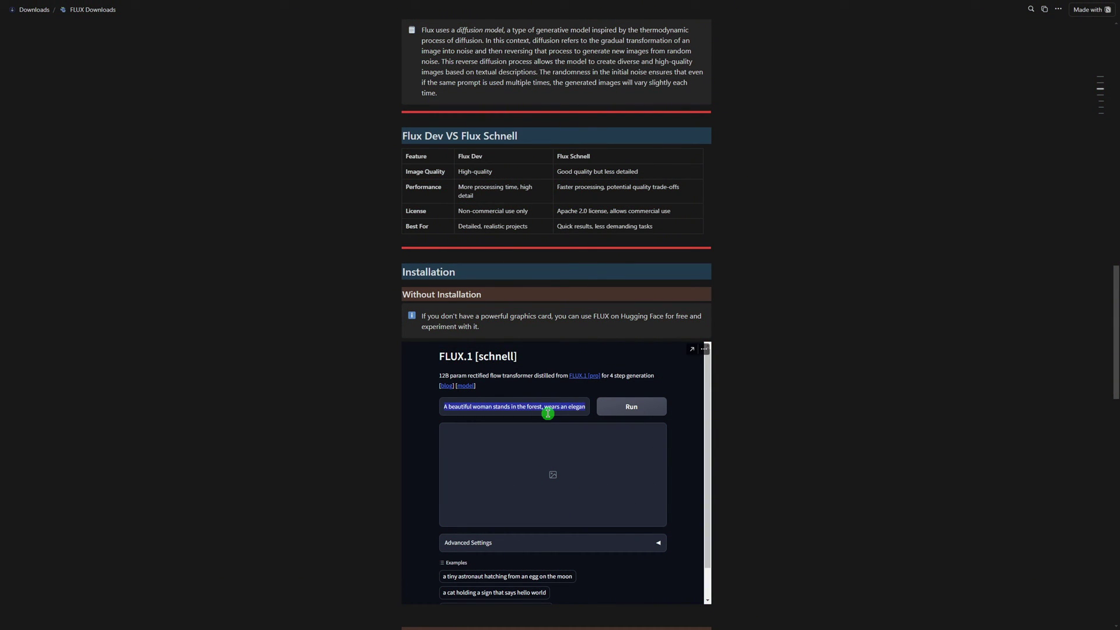
key("BackSpace")
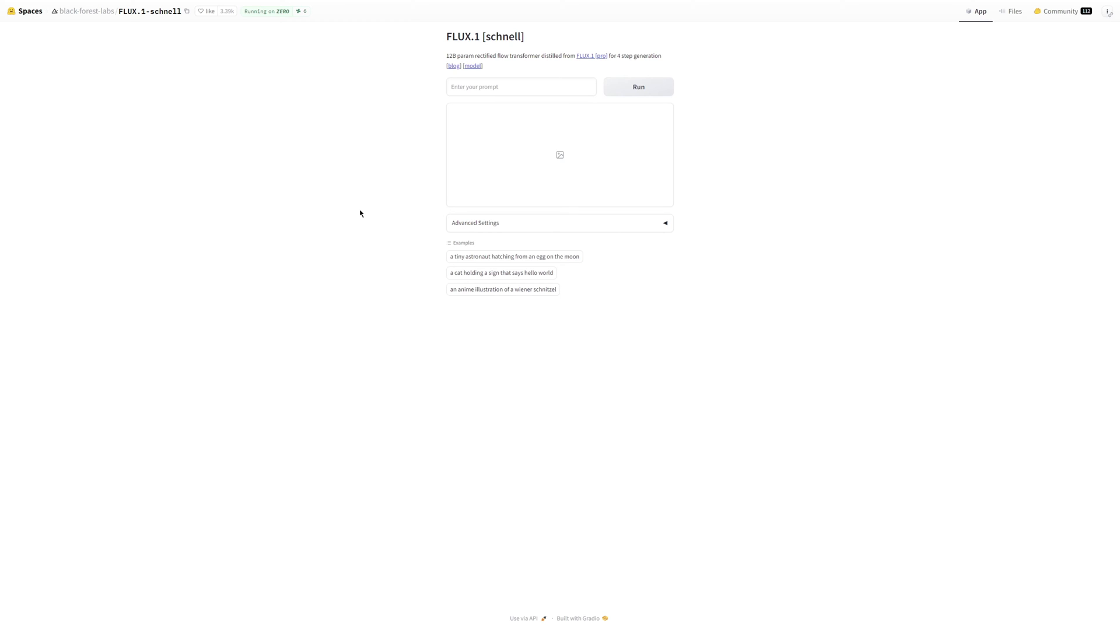
left_click(475, 90)
key("ctrl+v")
left_click(636, 86)
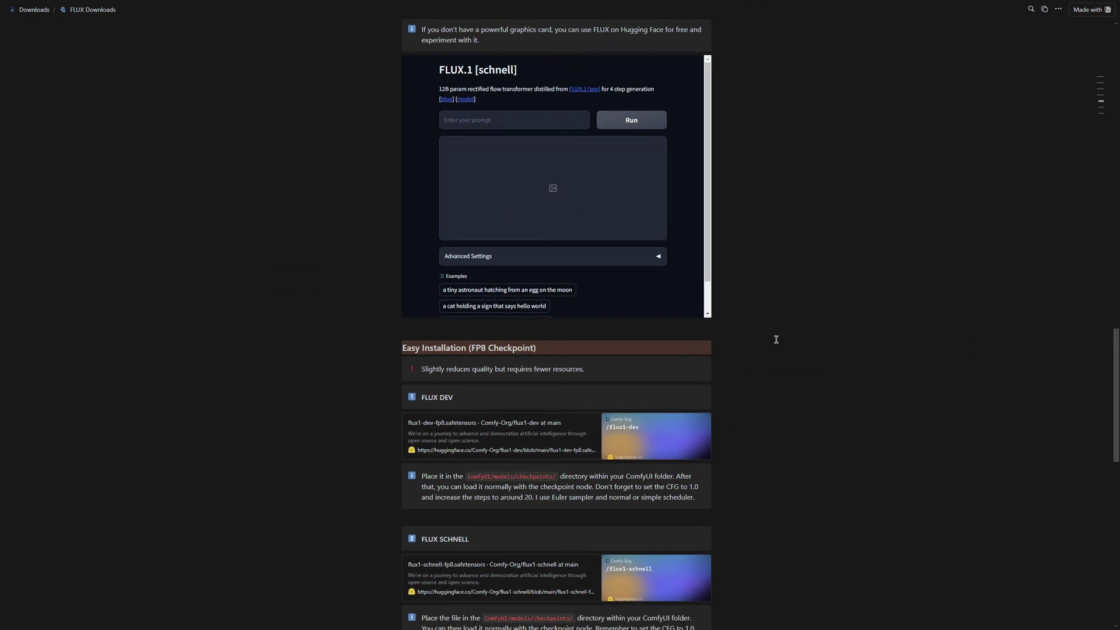
From the Easy Installation section, try to download the flux1-dev-fp8 and flux1-schnell-fp8 checkpoints into the models/checkpoints folder
scroll(776, 338, "down", 2)
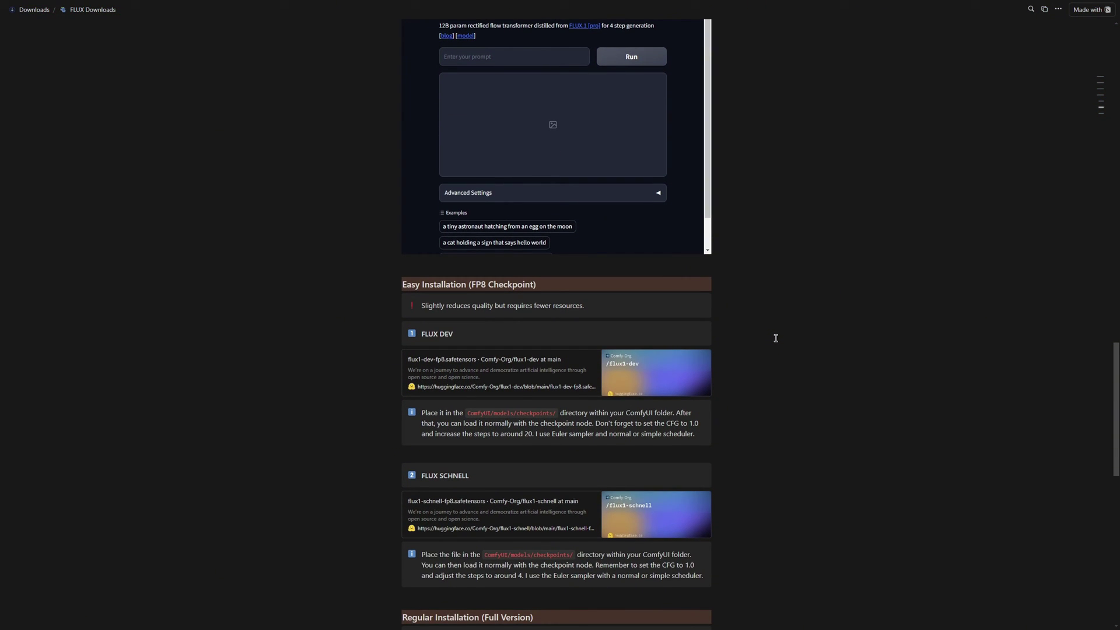
scroll(776, 339, "down", 1)
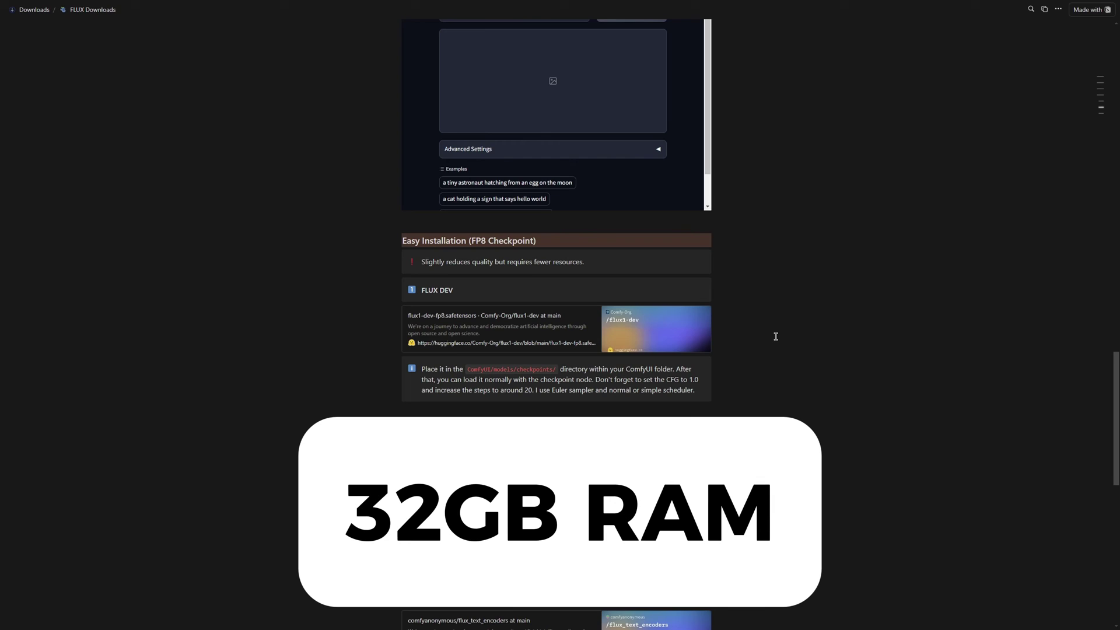
right_click(531, 324)
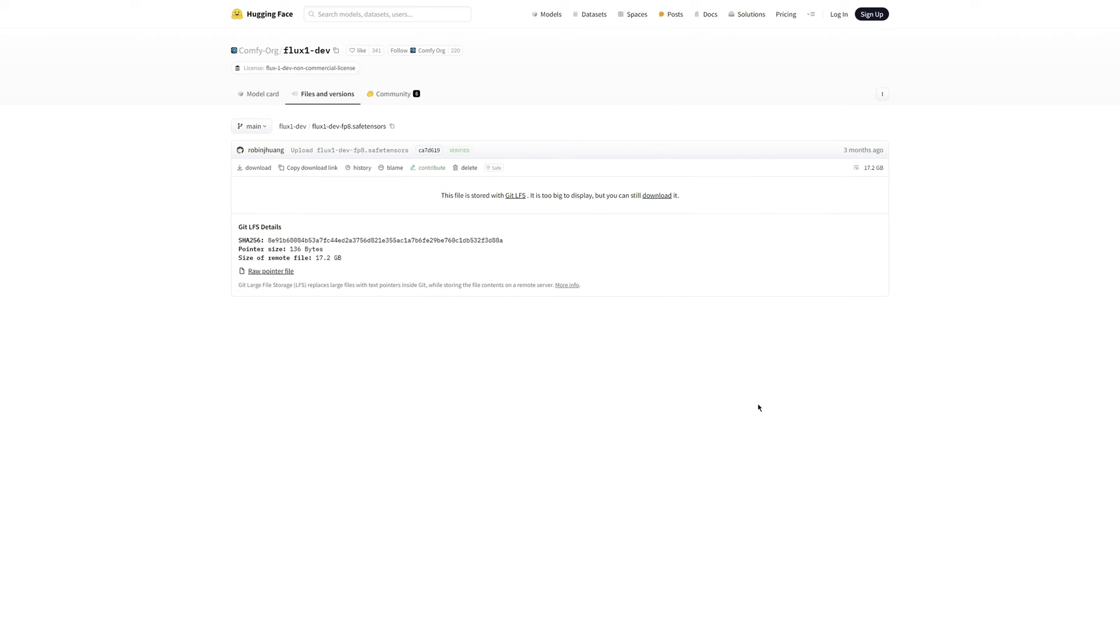
left_click(263, 169)
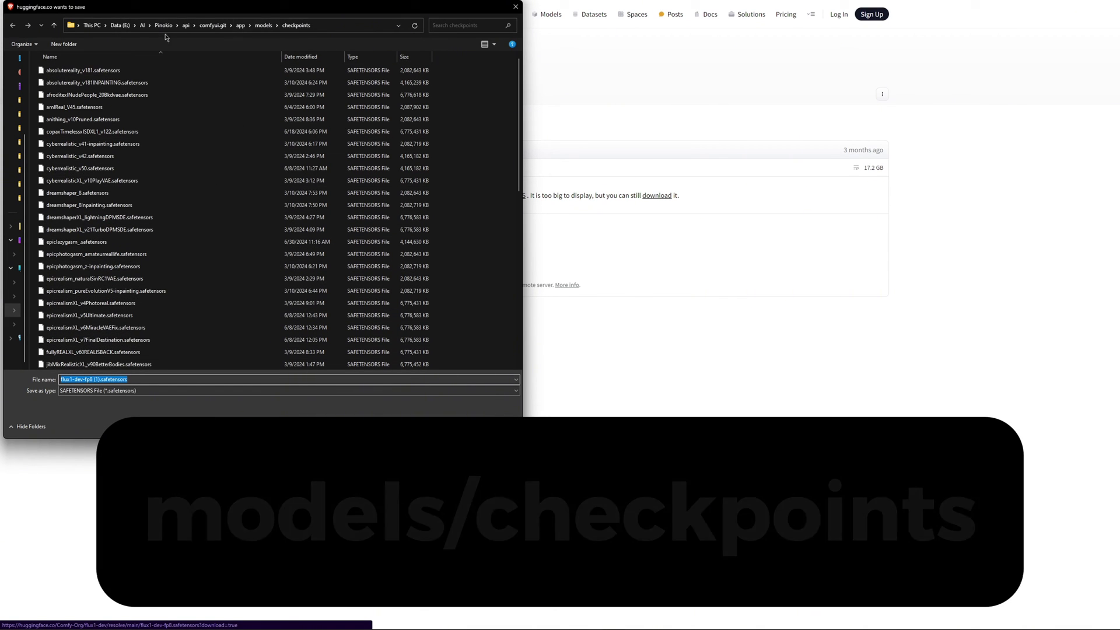
left_click(497, 427)
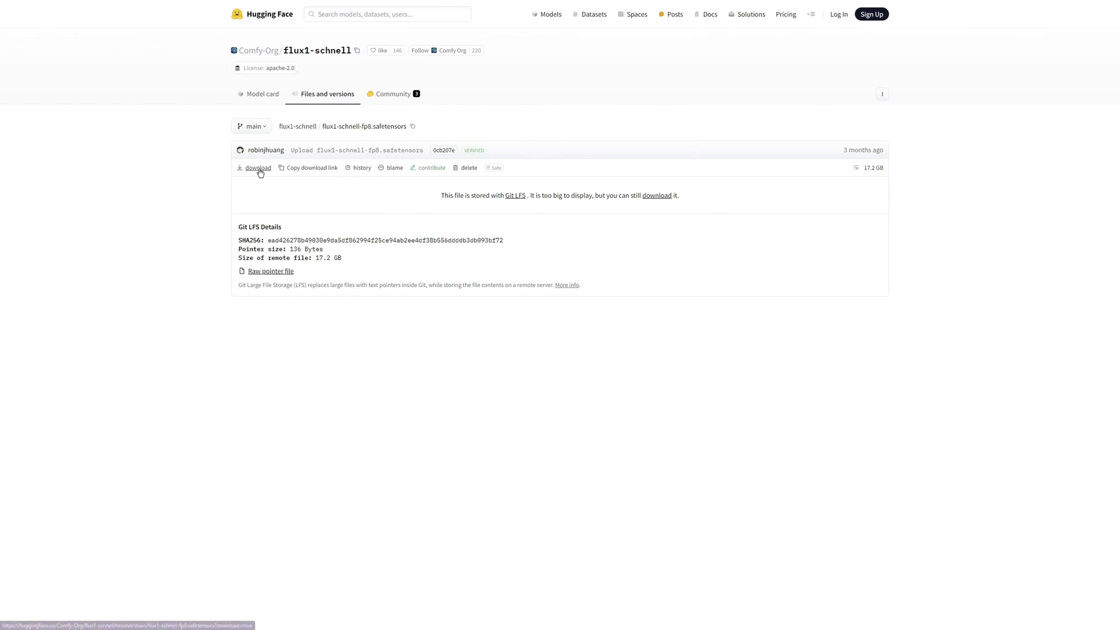
left_click(260, 171)
left_click(496, 425)
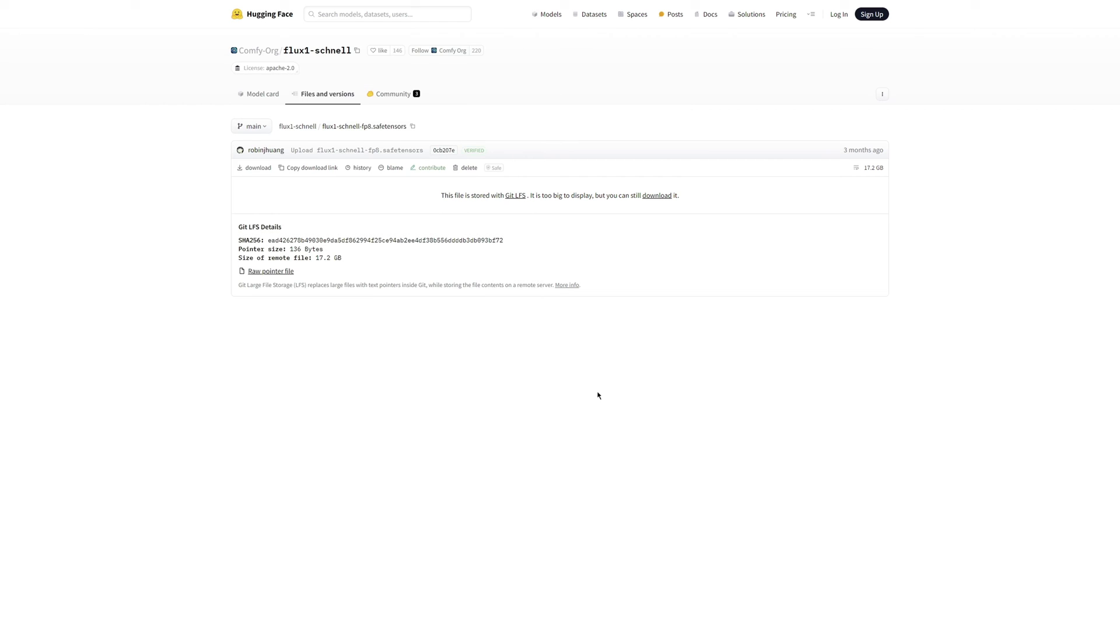
Switch to the ComfyUI desktop and add a Load Checkpoint node and a KSampler node to the empty canvas
key("ctrl+super+Right")
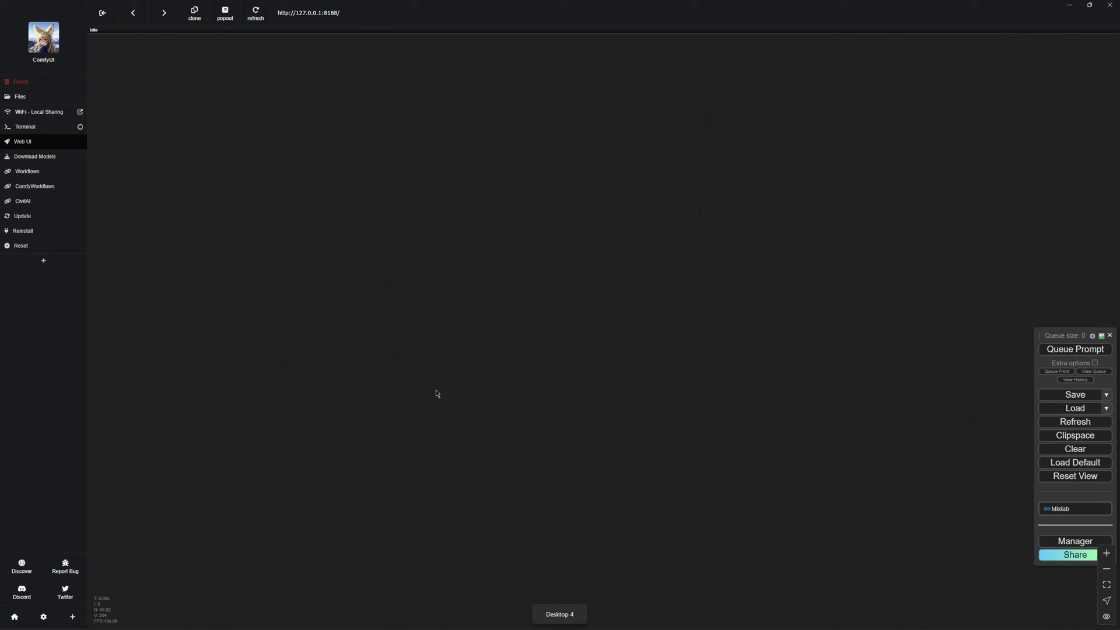
double_click(436, 390)
type("load")
left_click(585, 232)
left_click_drag(489, 315, 371, 319)
double_click(535, 329)
type("ks")
key("Return")
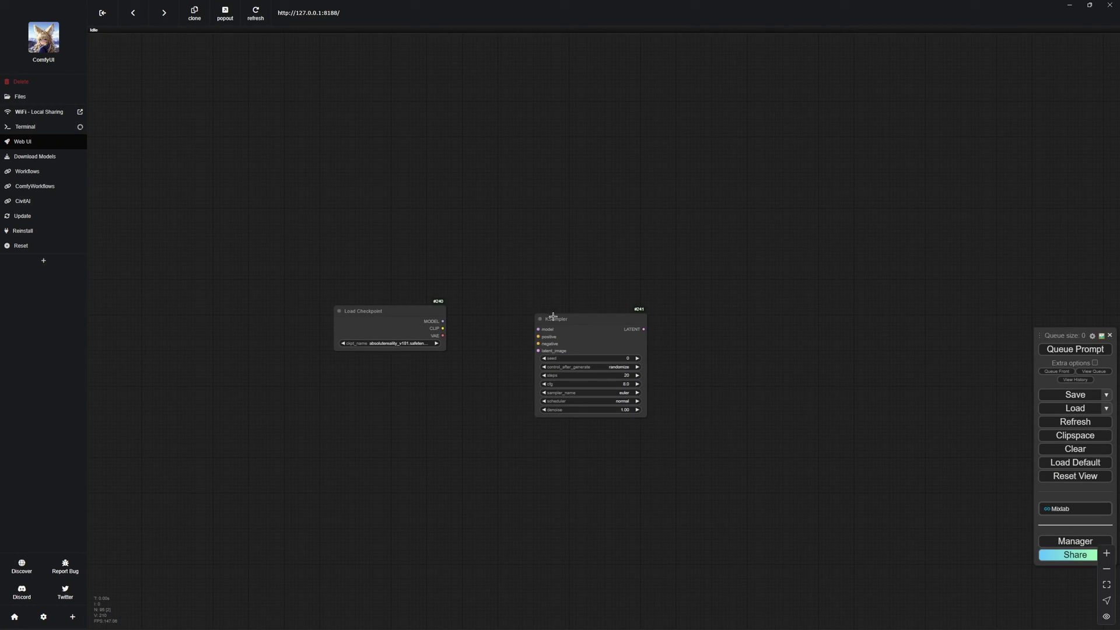
Connect the checkpoint's MODEL output to the KSampler's model input and space the two nodes apart
left_click_drag(553, 317, 506, 309)
left_click_drag(403, 322, 472, 319)
left_click_drag(501, 310, 591, 310)
Place two CLIP Text Encode (Prompt) nodes between the loader and the sampler, both fed by the checkpoint's CLIP output
double_click(471, 302)
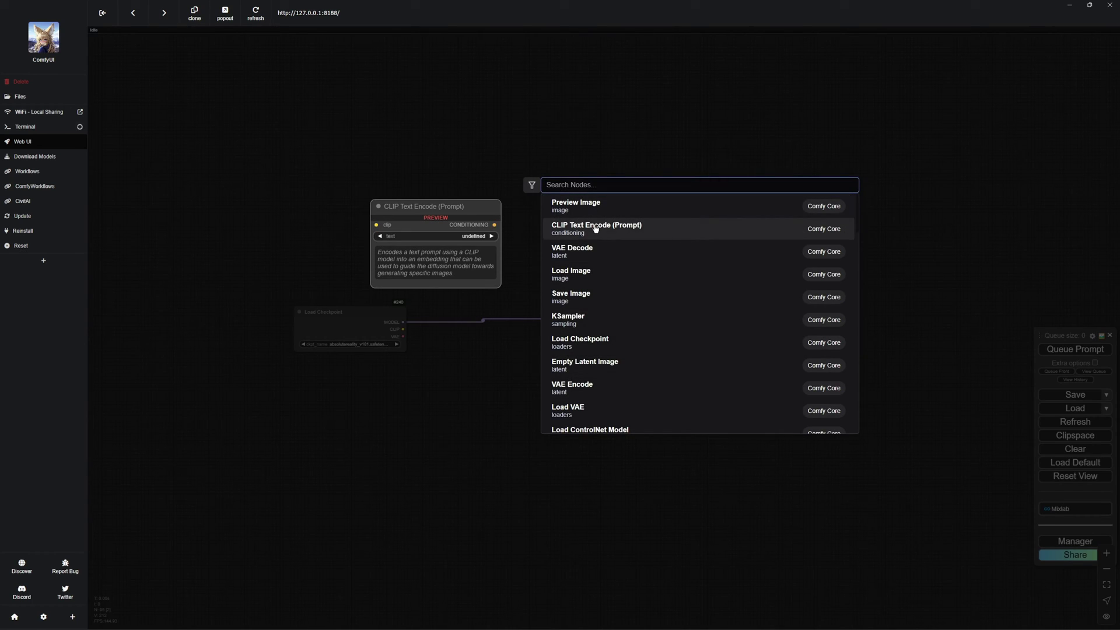
left_click(572, 225)
key("ctrl+c")
key("ctrl+v")
left_click_drag(514, 298, 515, 244)
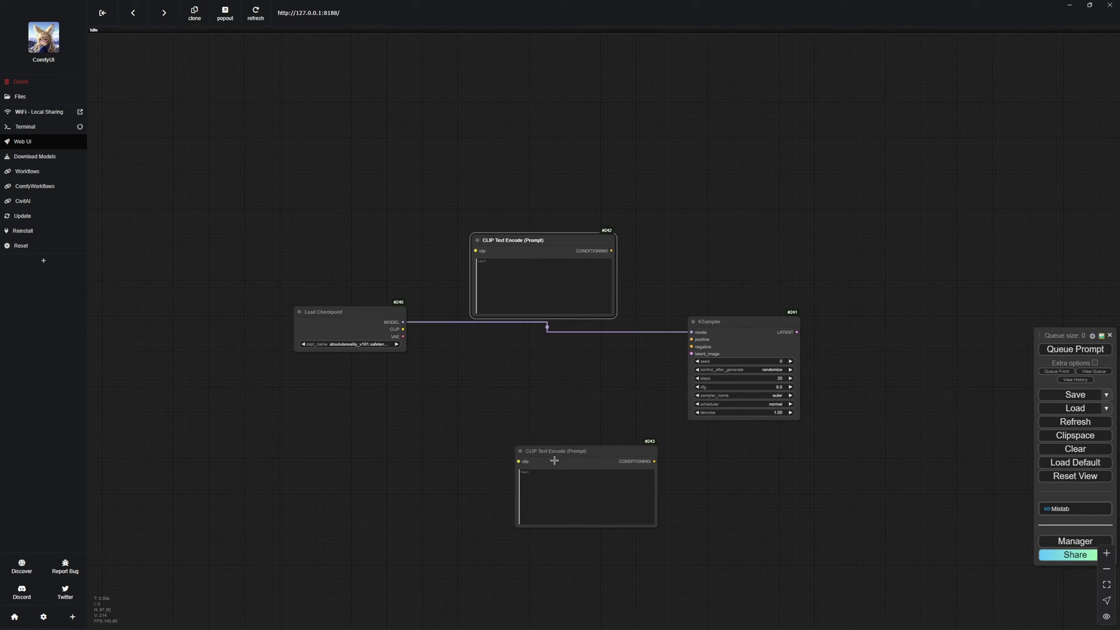
left_click_drag(554, 460, 507, 371)
left_click_drag(402, 328, 479, 241)
left_click_drag(402, 329, 470, 366)
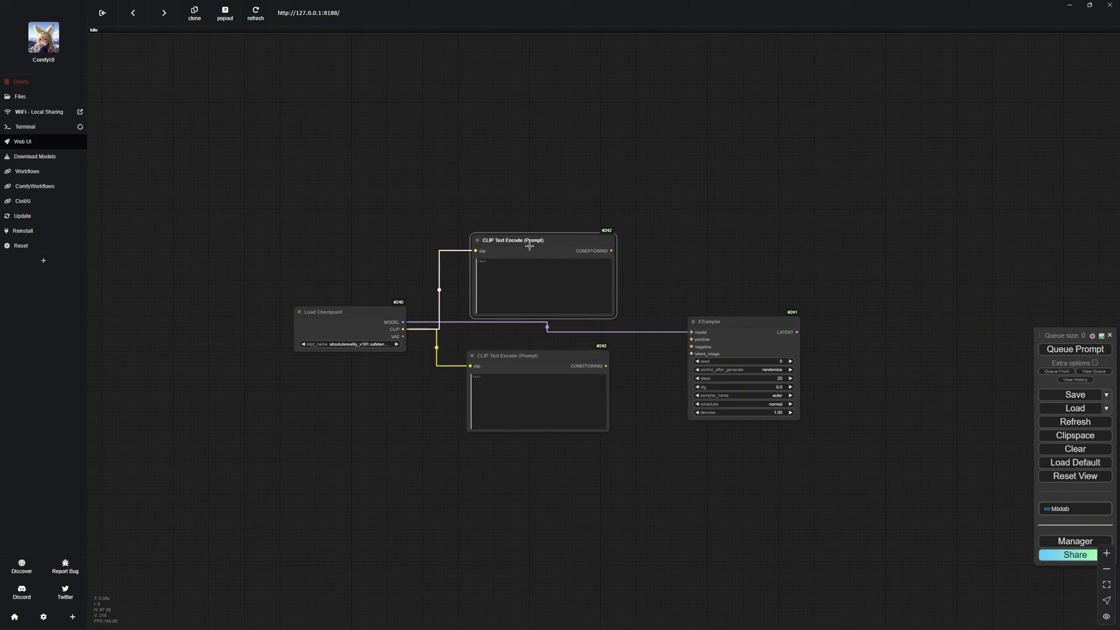
Colour the upper CLIP Text Encode node green and the lower one red
right_click(531, 240)
left_click(534, 393)
left_click(644, 417)
right_click(542, 367)
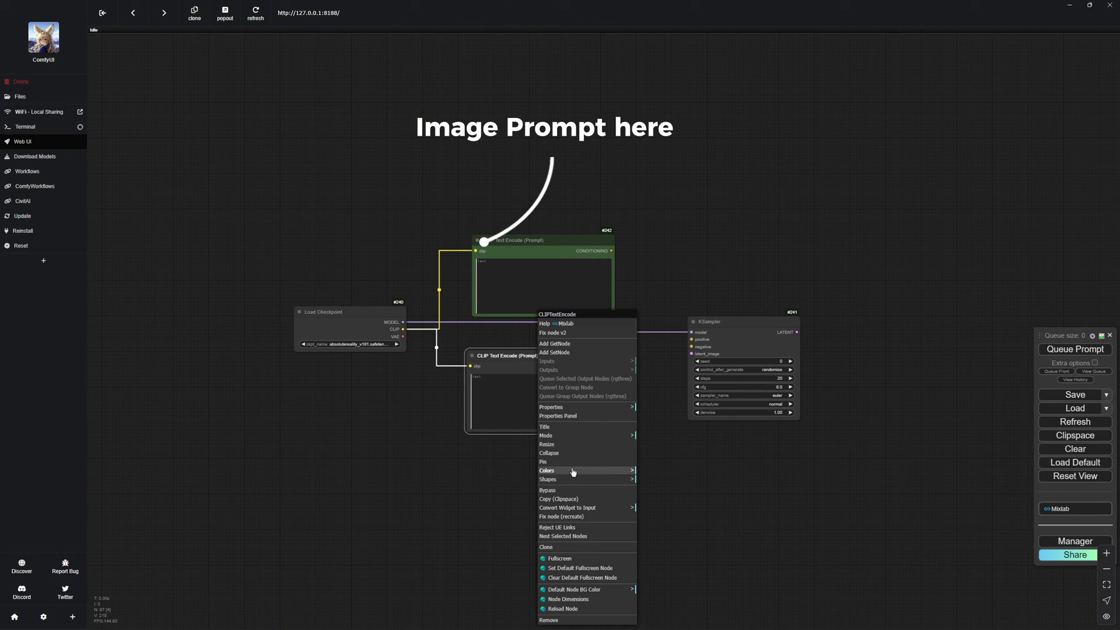
left_click(573, 470)
left_click(654, 476)
Connect the green prompt node to the KSampler's positive input and the red one to its negative input
left_click_drag(511, 253, 500, 275)
left_click_drag(599, 273, 691, 339)
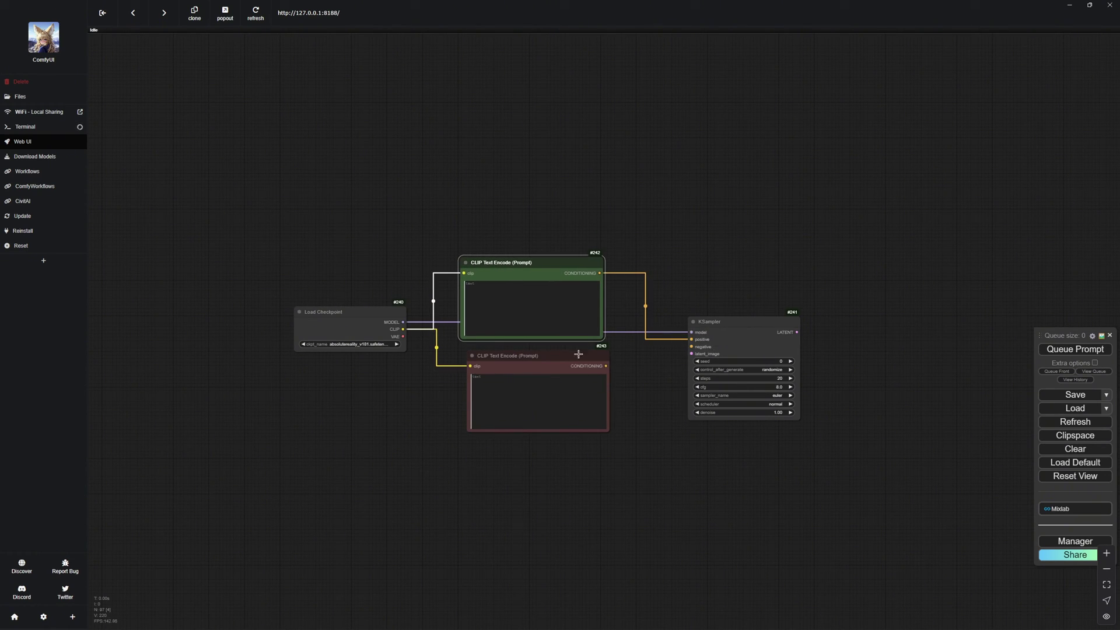
left_click_drag(605, 365, 592, 523)
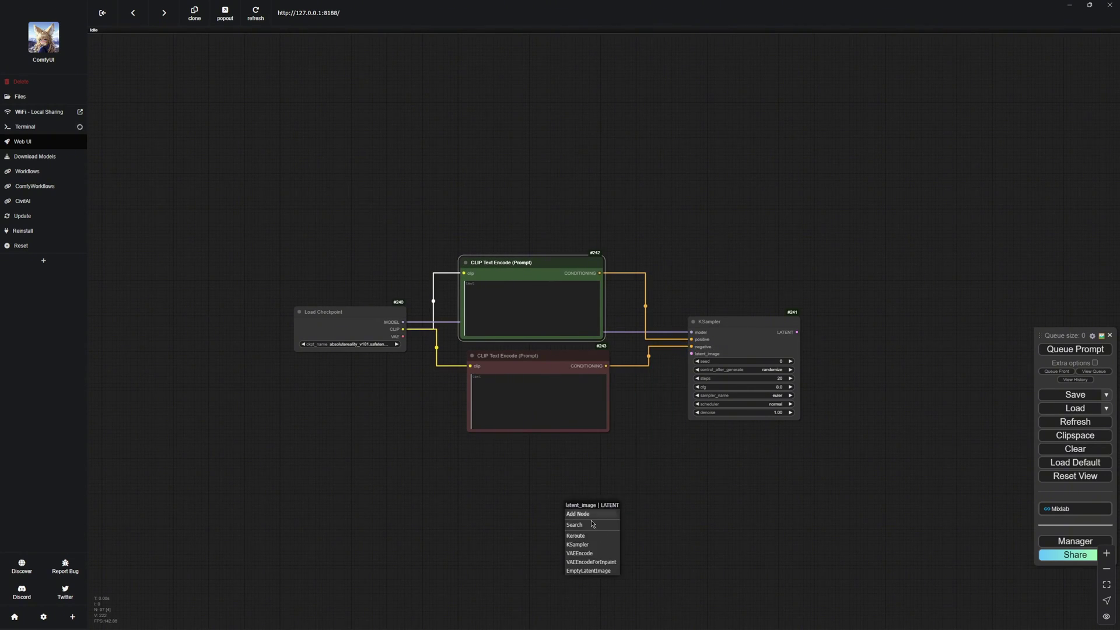
Add an Empty Latent Image node feeding the KSampler's latent_image input and tidy the node positions
left_click(588, 570)
left_click_drag(537, 358, 524, 361)
left_click_drag(714, 325, 698, 321)
left_click_drag(574, 263, 555, 265)
Add a VAE Decode node fed by the KSampler's LATENT and the checkpoint's VAE, with its output connected to a Preview Image node
mouse_move(734, 304)
left_mouse_down()
mouse_move(618, 302)
mouse_move(729, 320)
left_mouse_up()
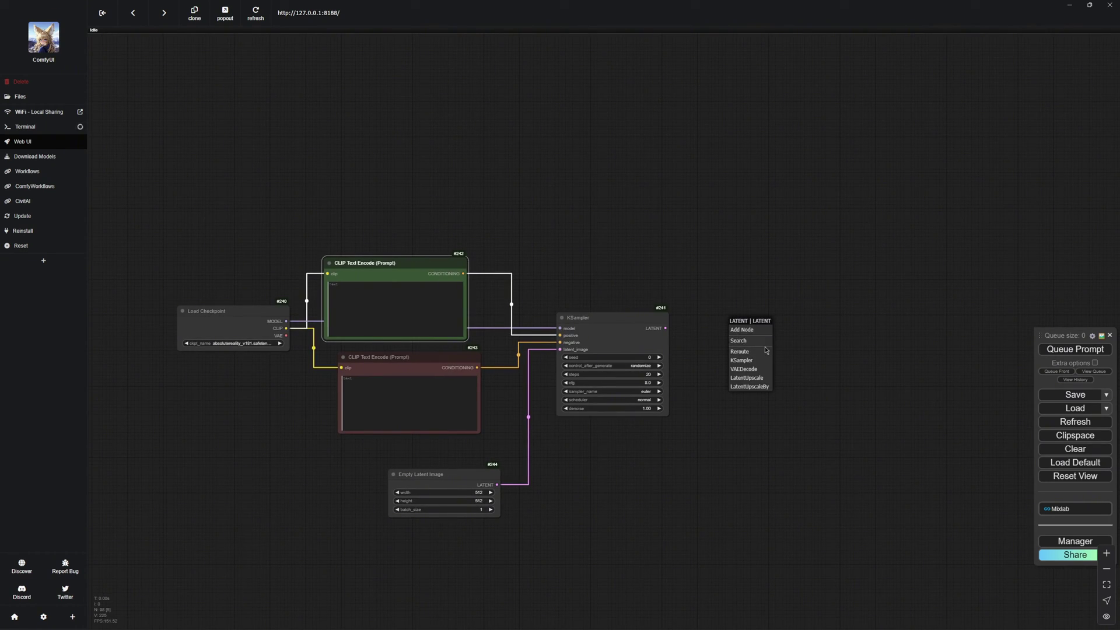
left_click(754, 370)
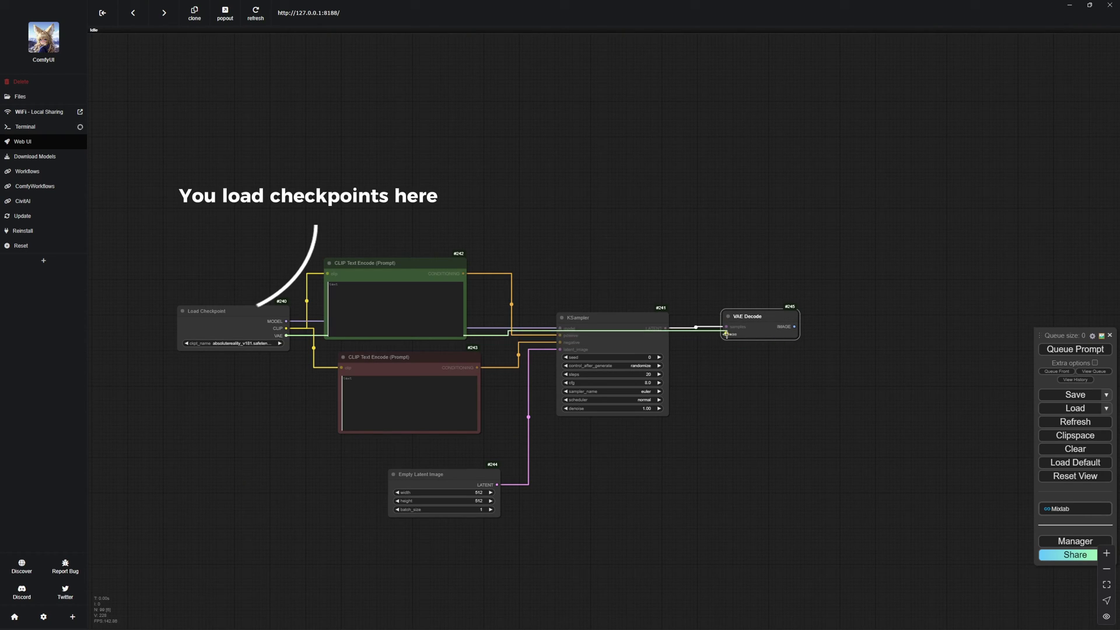
left_click_drag(764, 320, 856, 315)
left_click(892, 381)
left_click_drag(702, 441, 738, 368)
left_click_drag(729, 347, 749, 385)
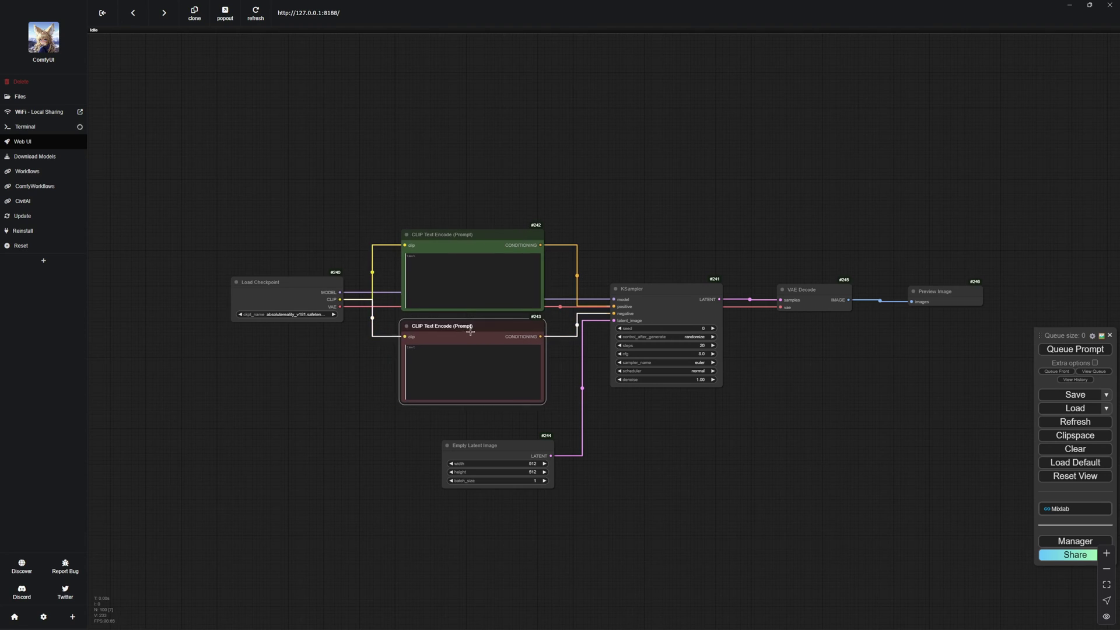
left_click(530, 419)
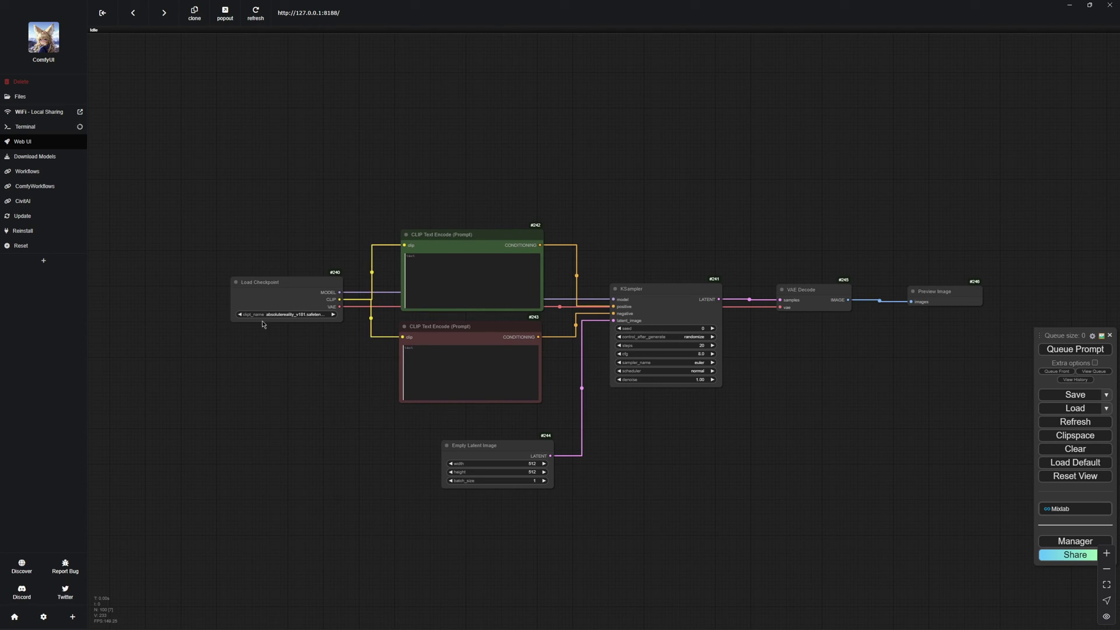
Load the flux1-schnell-fp8.safetensors checkpoint in the Load Checkpoint node
left_click(266, 315)
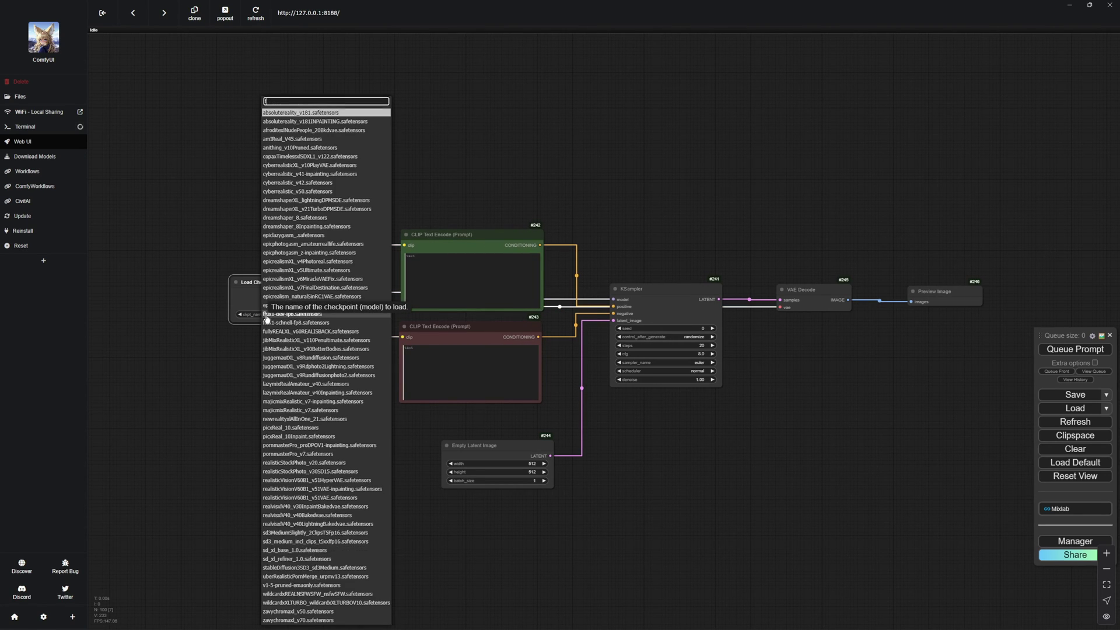
type("fl")
left_click(296, 336)
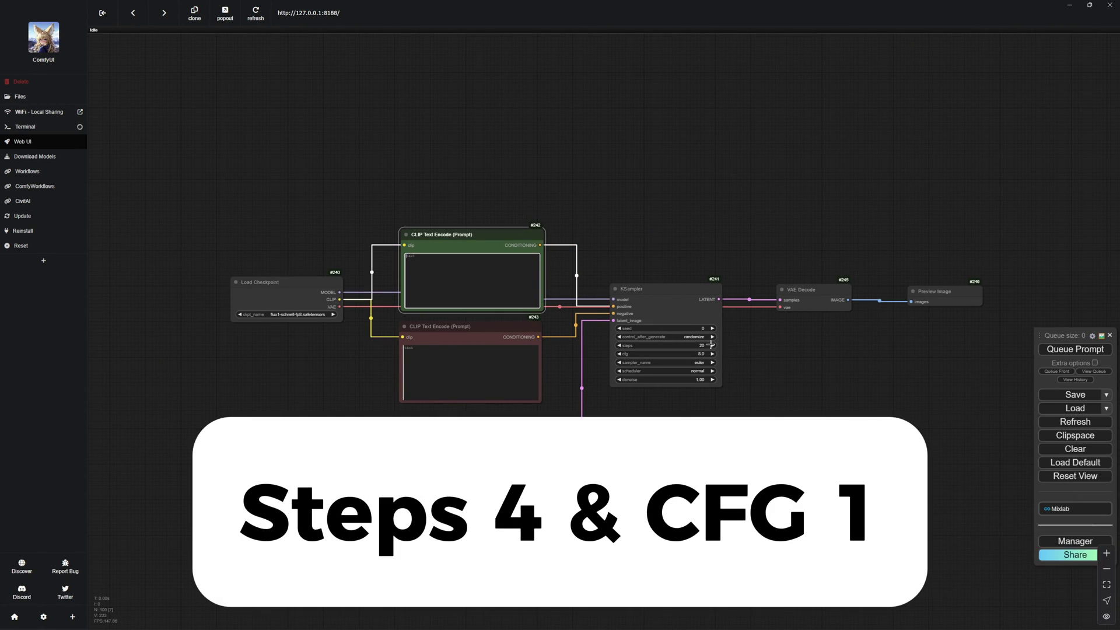
Set the KSampler's steps to 4 and its cfg to 1.0
left_click(706, 345)
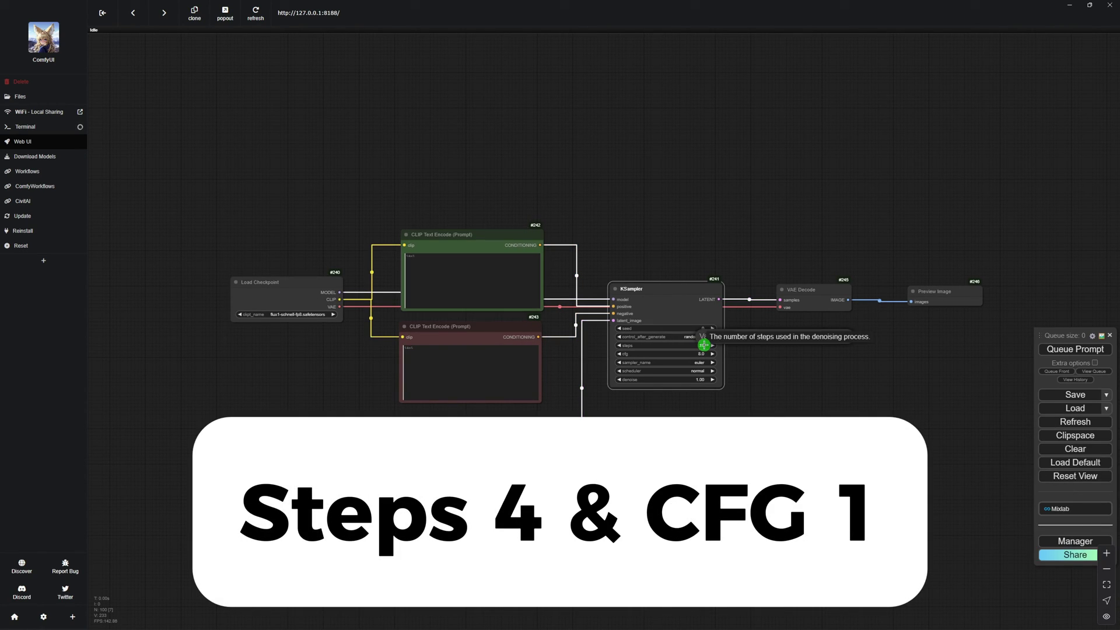
type("4")
key("Return")
left_click(702, 354)
type("1")
key("Return")
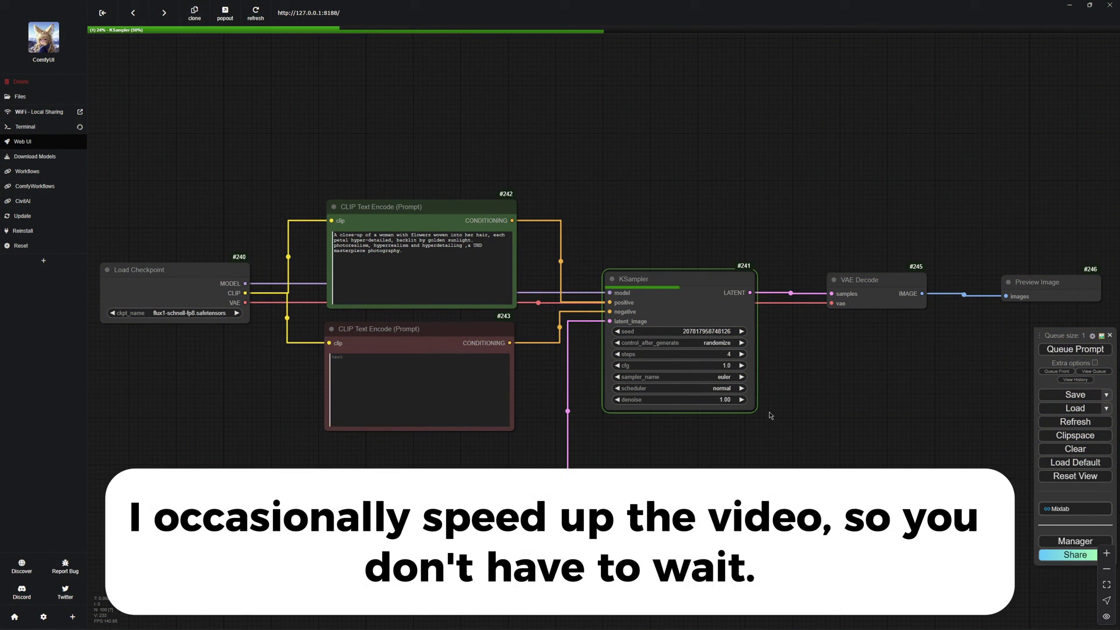
View the image generated with the schnell checkpoint and enlarge the Preview Image node
left_click_drag(909, 416, 747, 413)
left_click_drag(538, 435, 392, 435)
scroll(840, 383, "up", 13)
left_click_drag(675, 450, 889, 626)
scroll(564, 276, "down", 10)
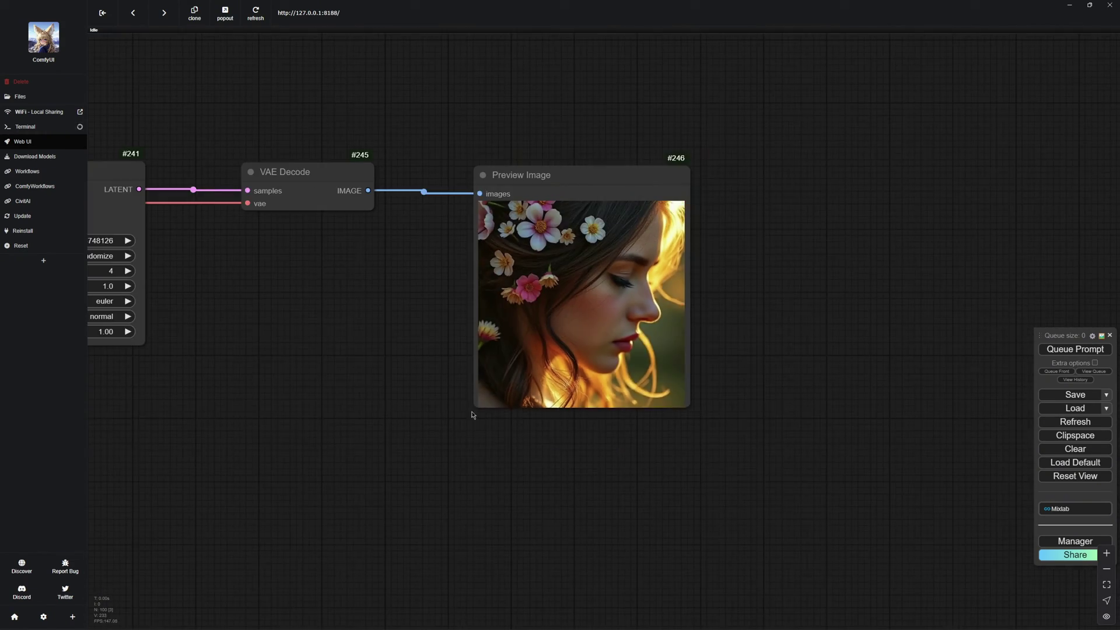
left_click_drag(690, 411, 775, 494)
Set the Empty Latent Image width and height to 1024 and queue the prompt
scroll(303, 473, "down", 6)
left_click_drag(300, 474, 744, 424)
left_click(470, 430)
type("1024")
key("Return")
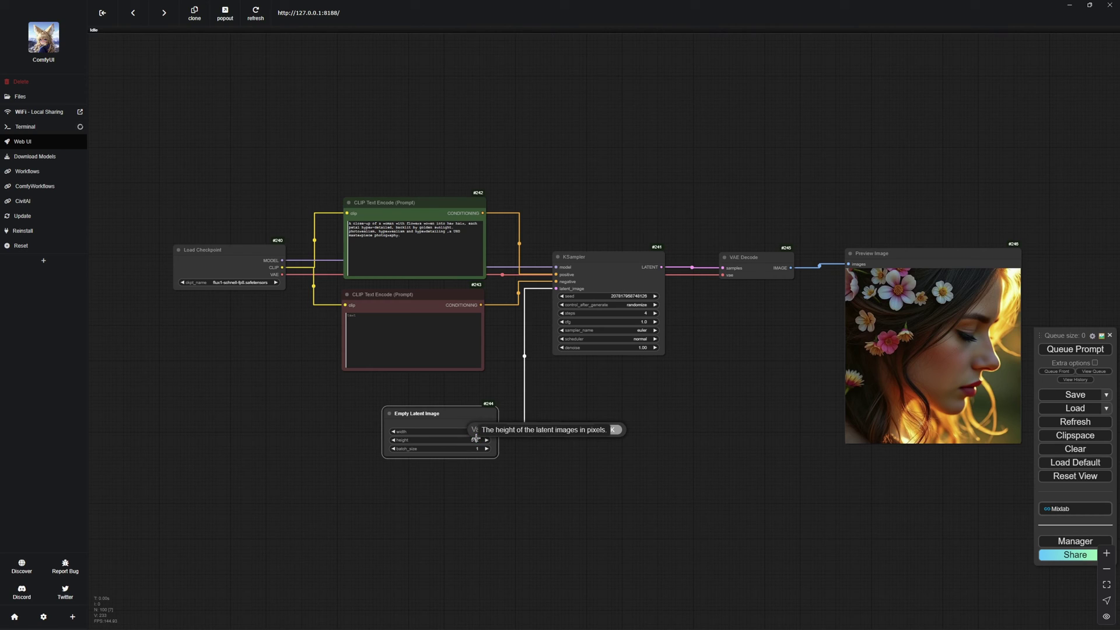
left_click(1075, 349)
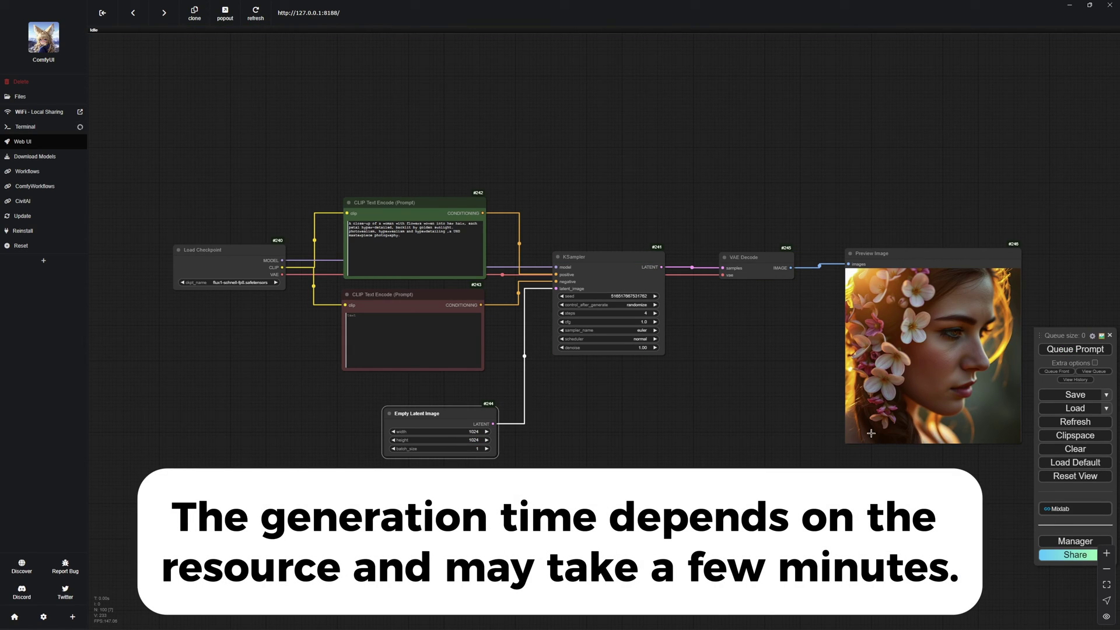
Examine the details of the newly generated 1024 × 1024 image up close
scroll(971, 391, "up", 4)
left_click_drag(699, 488, 447, 495)
scroll(740, 415, "up", 6)
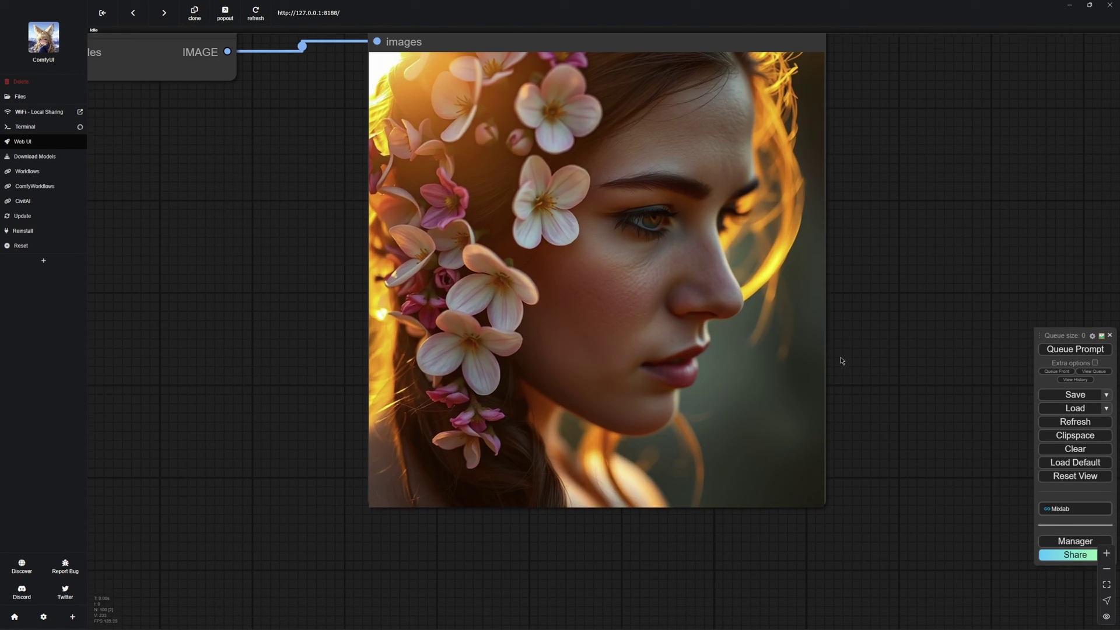
left_click_drag(878, 265, 867, 313)
scroll(868, 315, "up", 1)
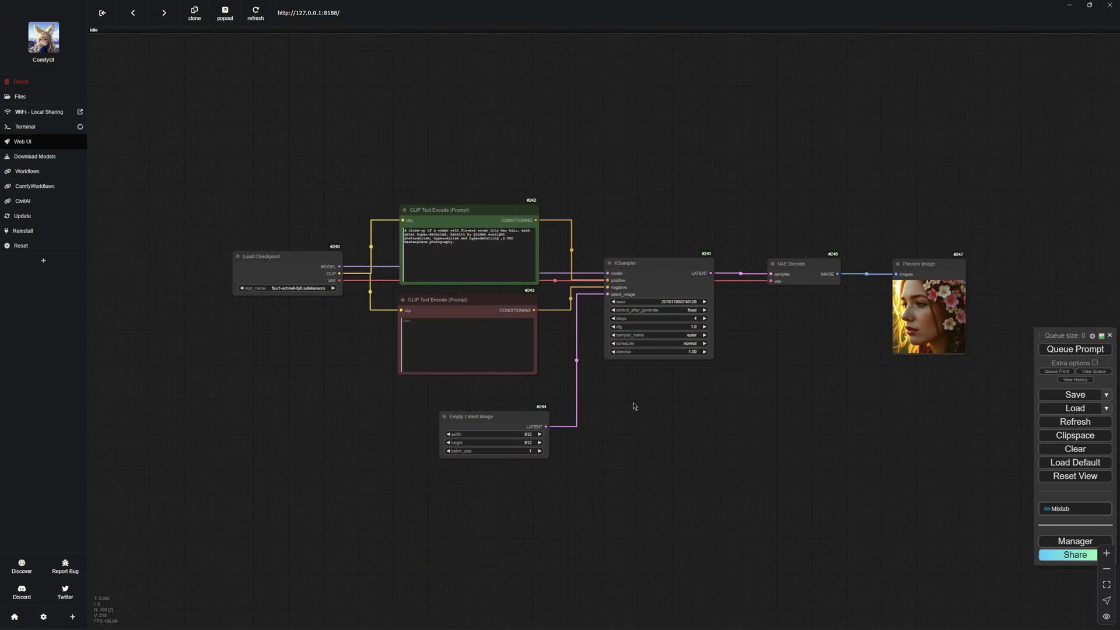
scroll(685, 314, "up", 1)
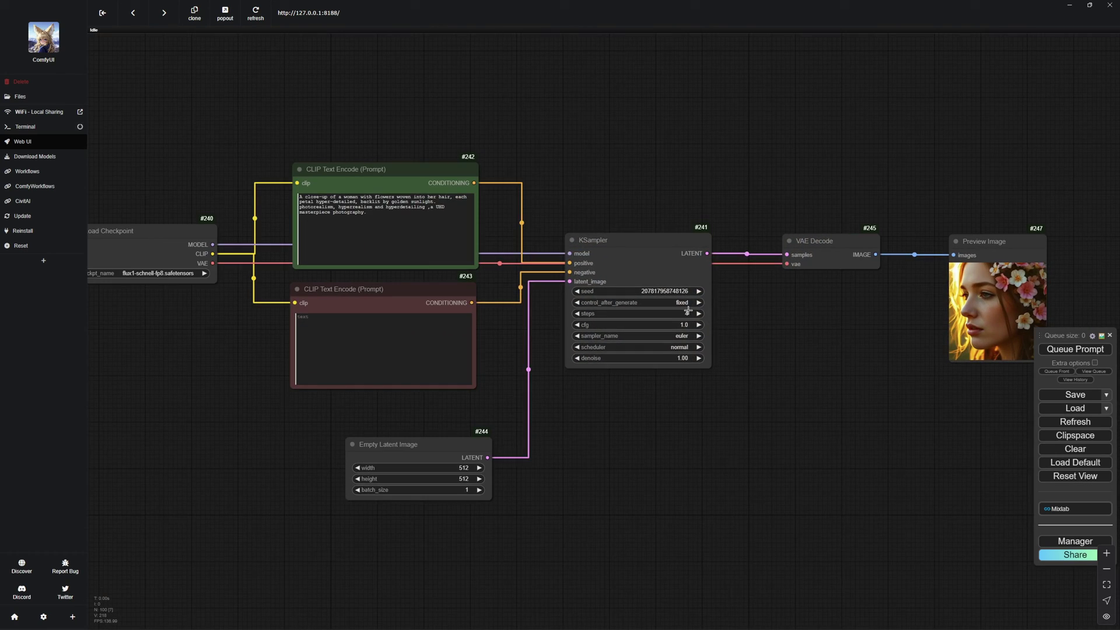
Set the KSampler's steps to 20 and switch the Load Checkpoint node to flux1-dev-fp8.safetensors
left_click_drag(544, 400, 565, 409)
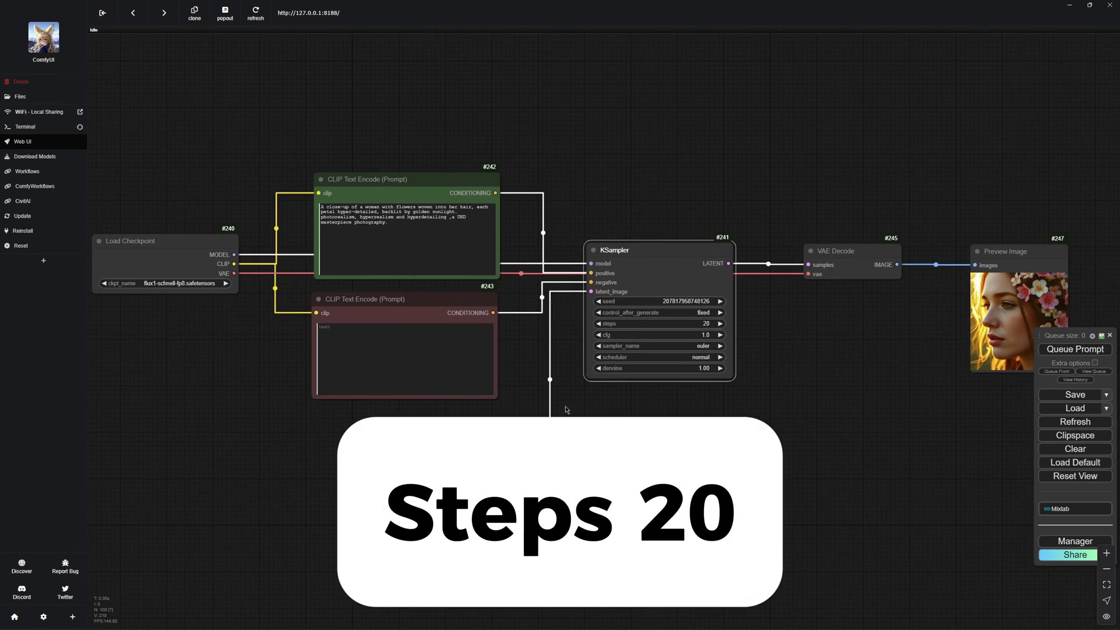
left_click(212, 290)
left_click(208, 90)
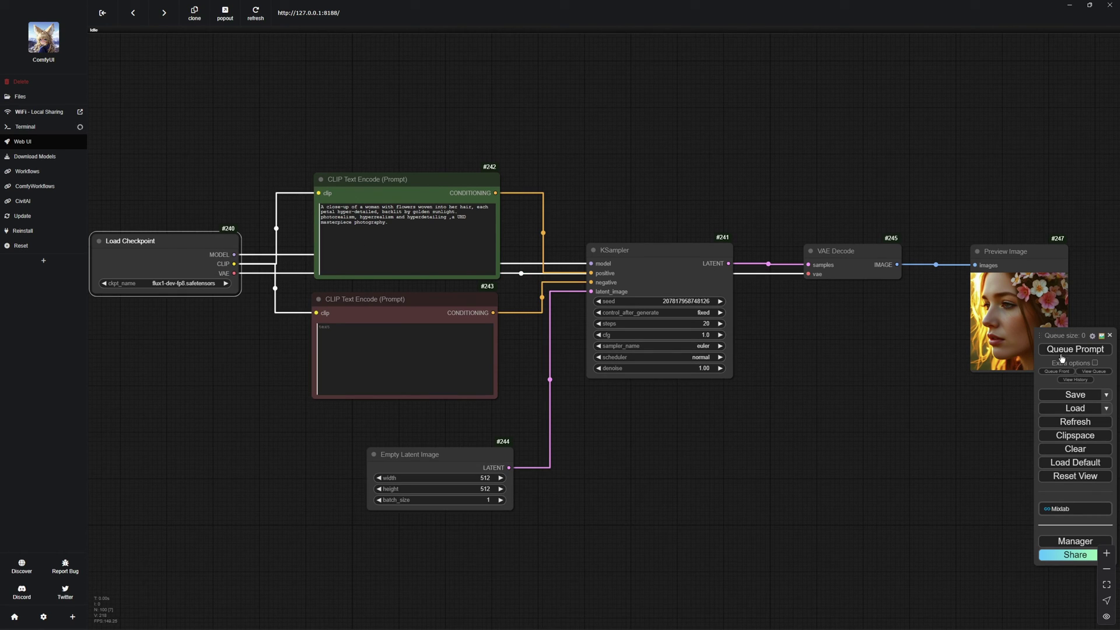
Inspect the image generated with the dev checkpoint and enlarge its Preview Image node
scroll(807, 402, "up", 1)
left_click_drag(807, 401, 810, 367)
left_click_drag(705, 380, 367, 425)
scroll(742, 327, "up", 7)
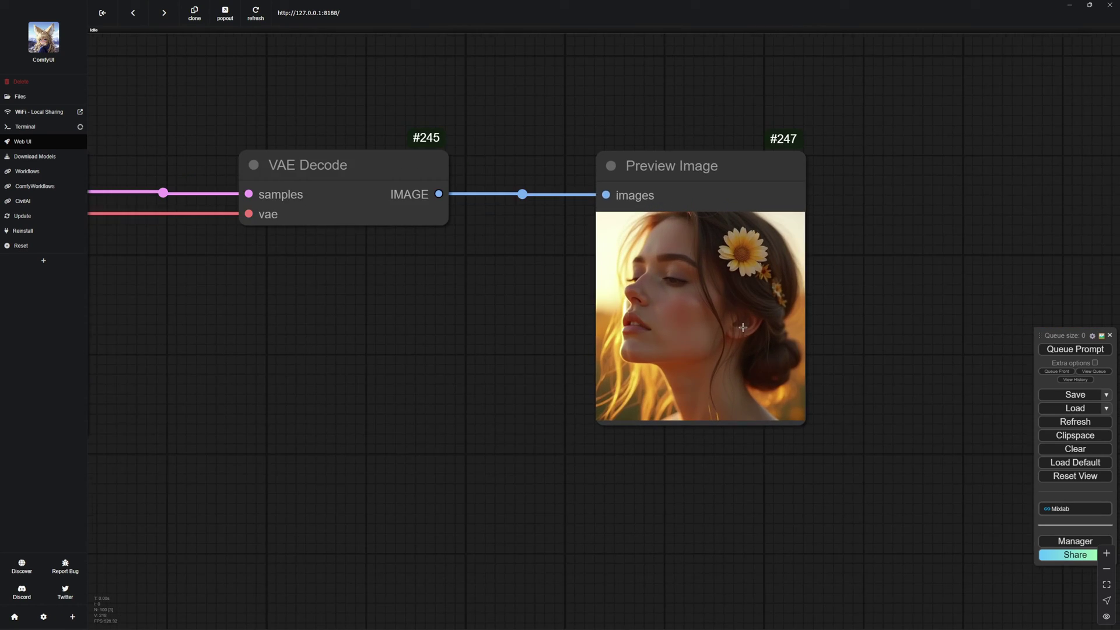
scroll(759, 366, "up", 5)
left_click_drag(826, 454, 993, 627)
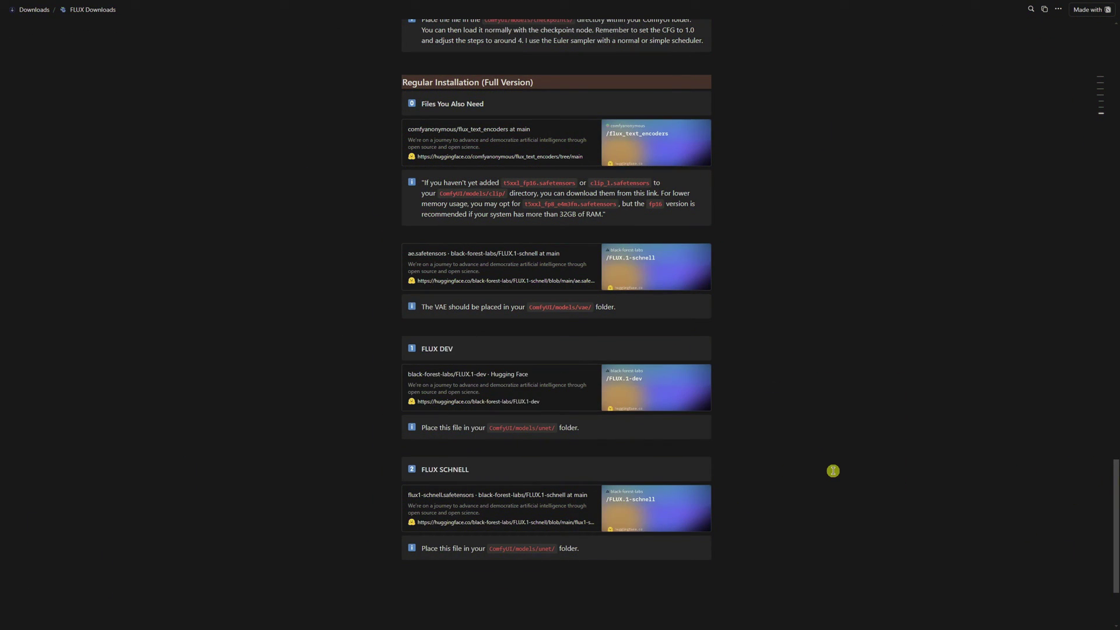
From the FLUX Downloads page in the browser, download t5xxl_fp16.safetensors into models/clip and ae.safetensors into models/vae
scroll(767, 180, "up", 2)
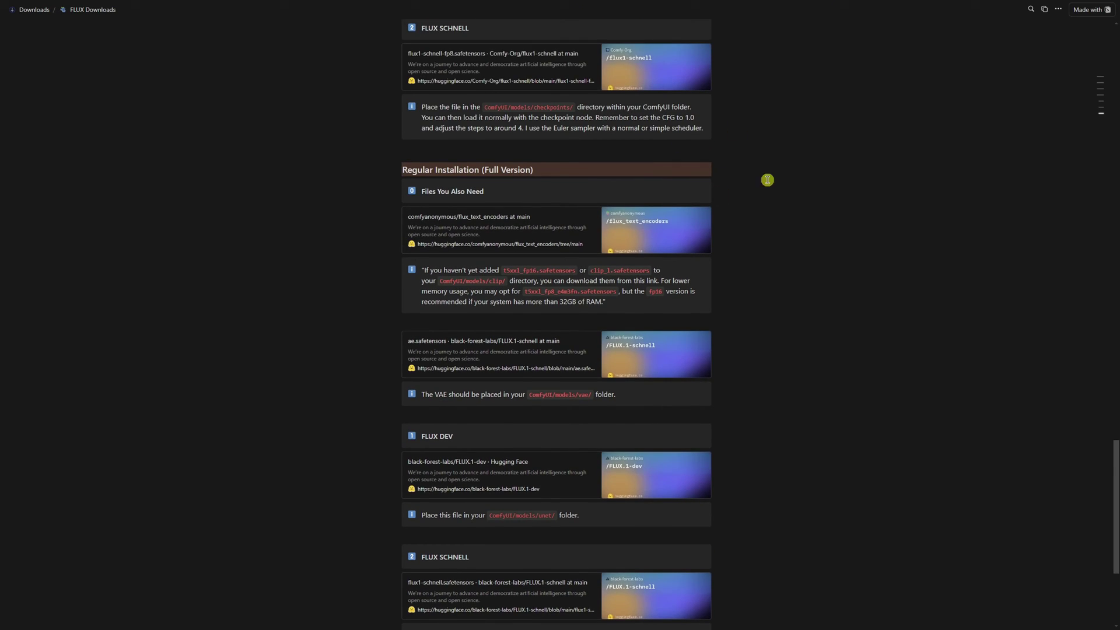
scroll(767, 180, "down", 1)
left_click(551, 190)
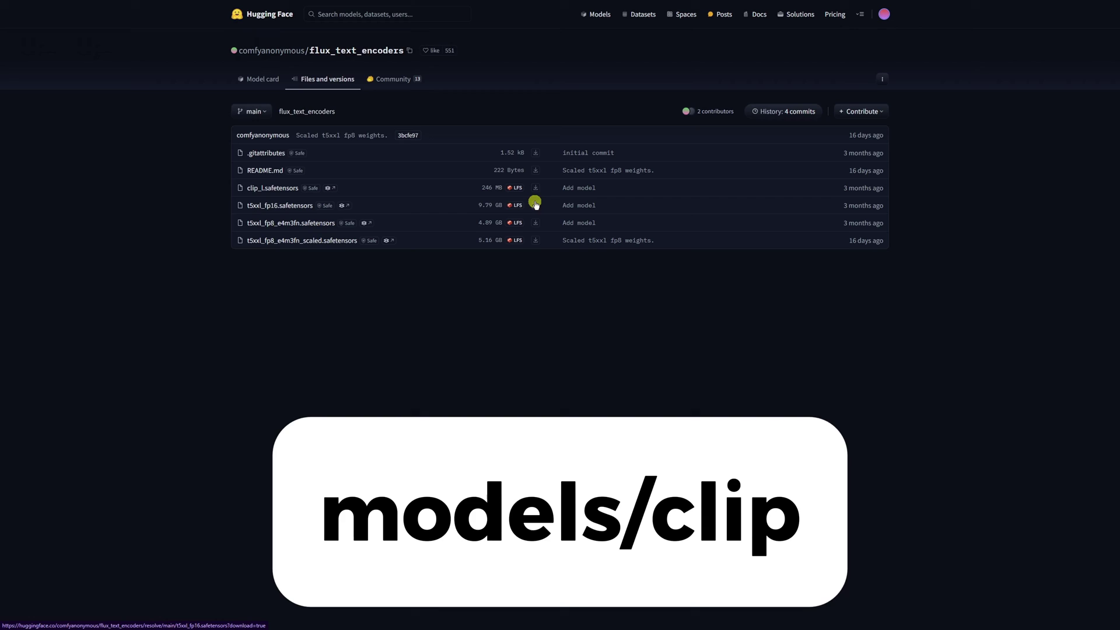
left_click(535, 205)
left_click(83, 108)
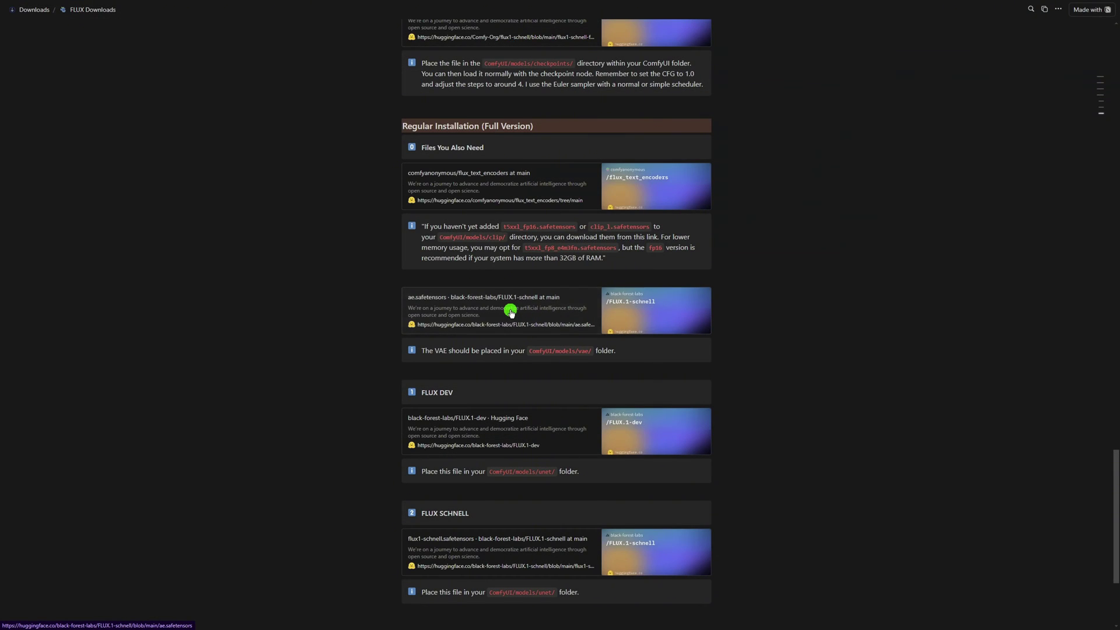
left_click(510, 312)
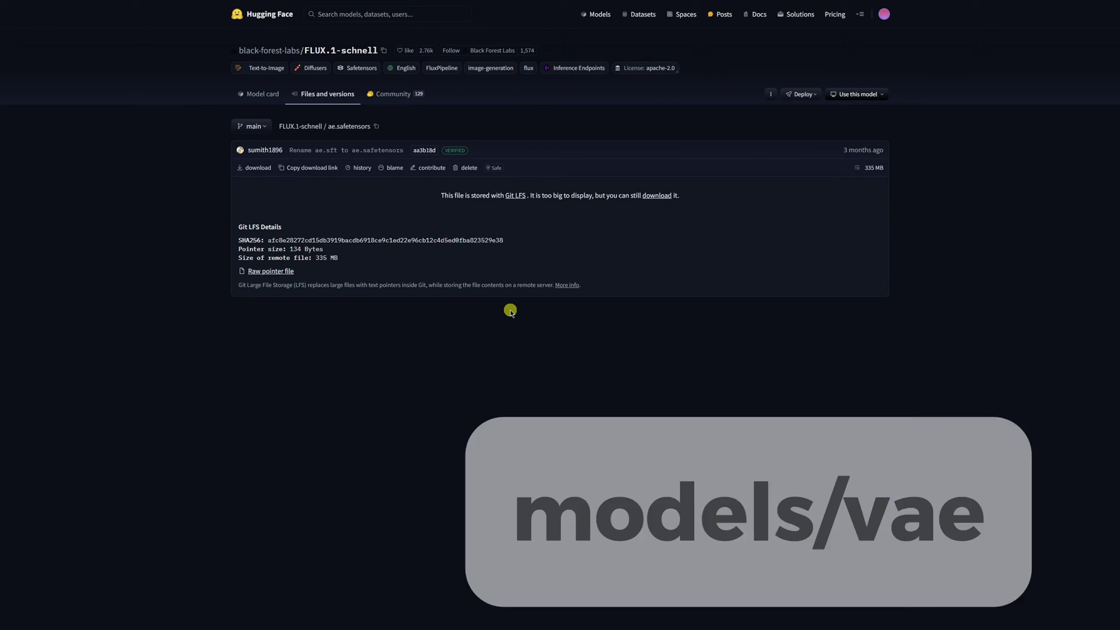
left_click(253, 171)
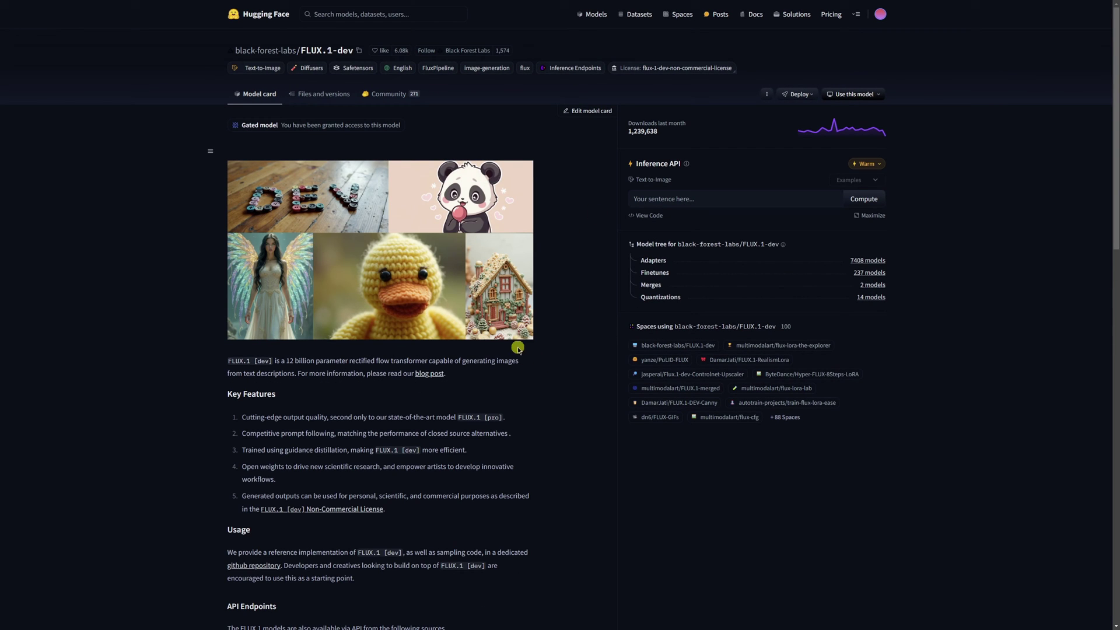
Download flux1-dev.safetensors and flux1-schnell.safetensors from the black-forest-labs repositories for the models/unet folder
left_click(327, 99)
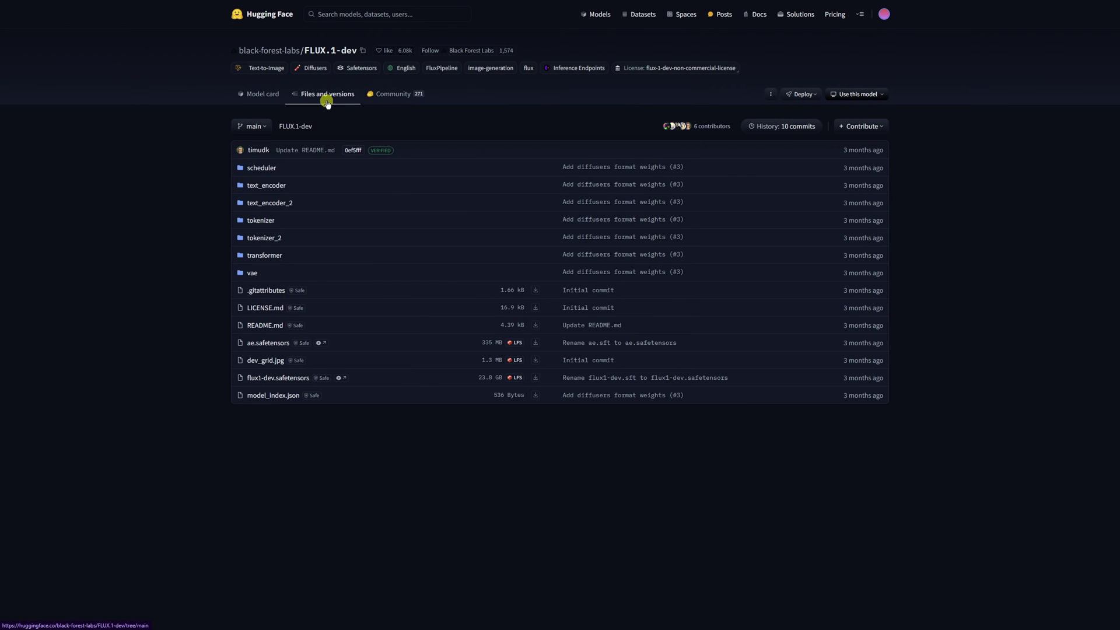
left_click(534, 378)
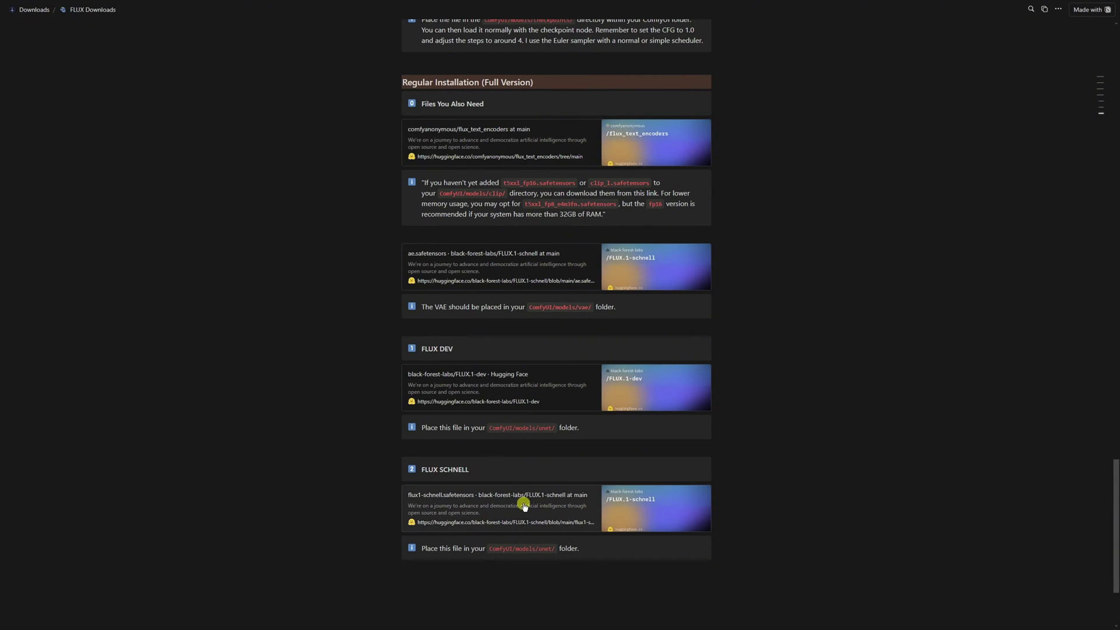
left_click(523, 505)
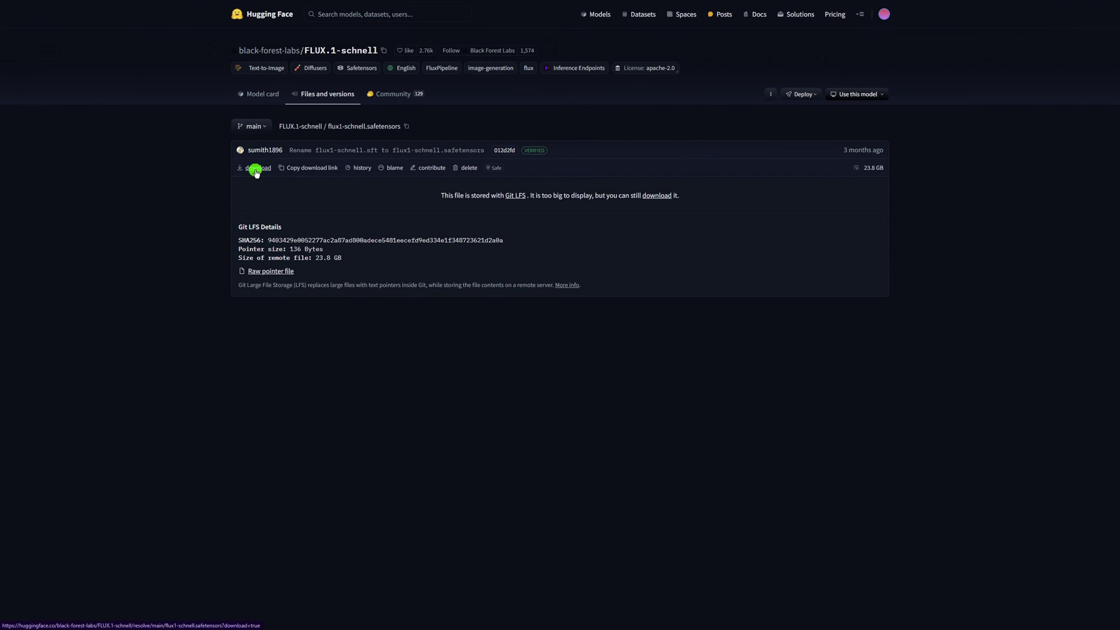
left_click(256, 169)
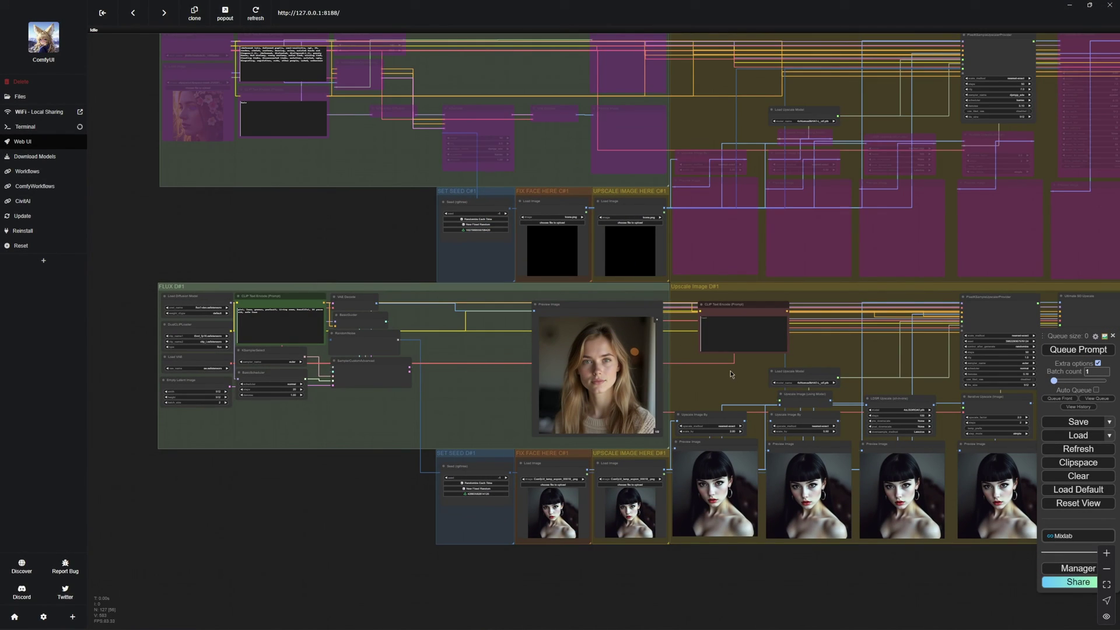
left_click_drag(718, 355, 362, 355)
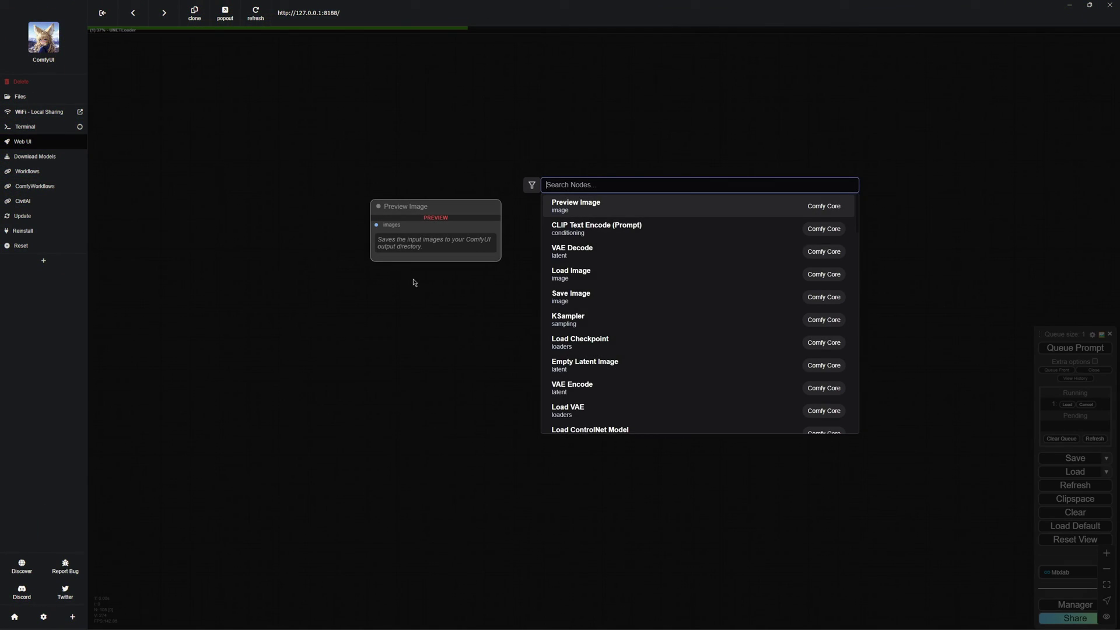
In ComfyUI, add a Load Diffusion Model node with unet_name set to flux1-schnell.safetensors
type("load de")
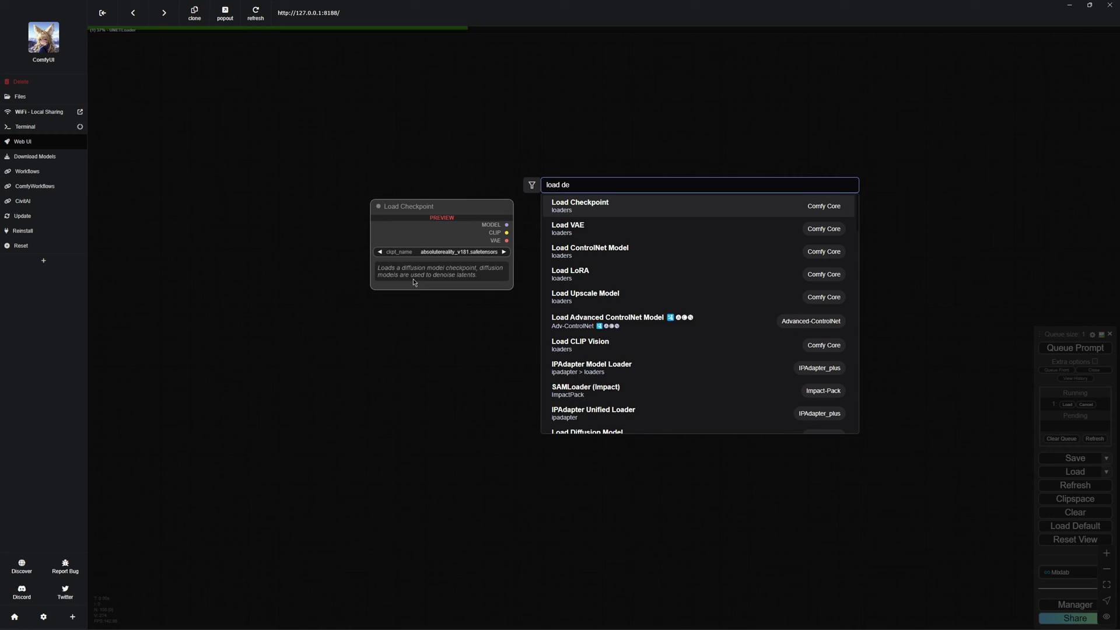
key("BackSpace")
type("iff")
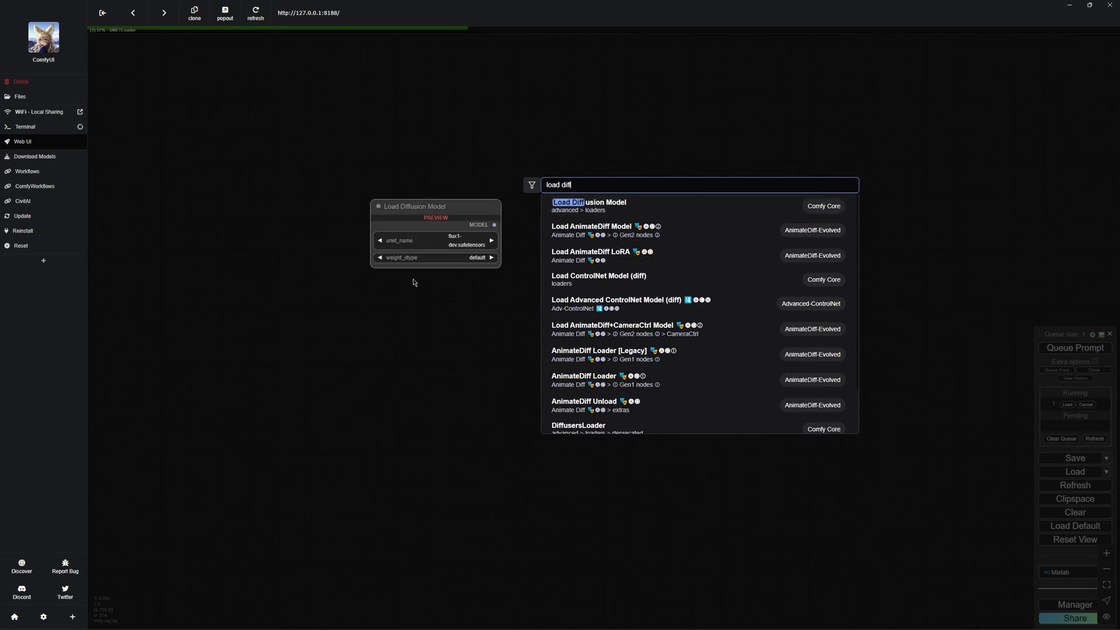
key("Return")
scroll(476, 324, "up", 4)
scroll(633, 303, "up", 3)
left_click(397, 249)
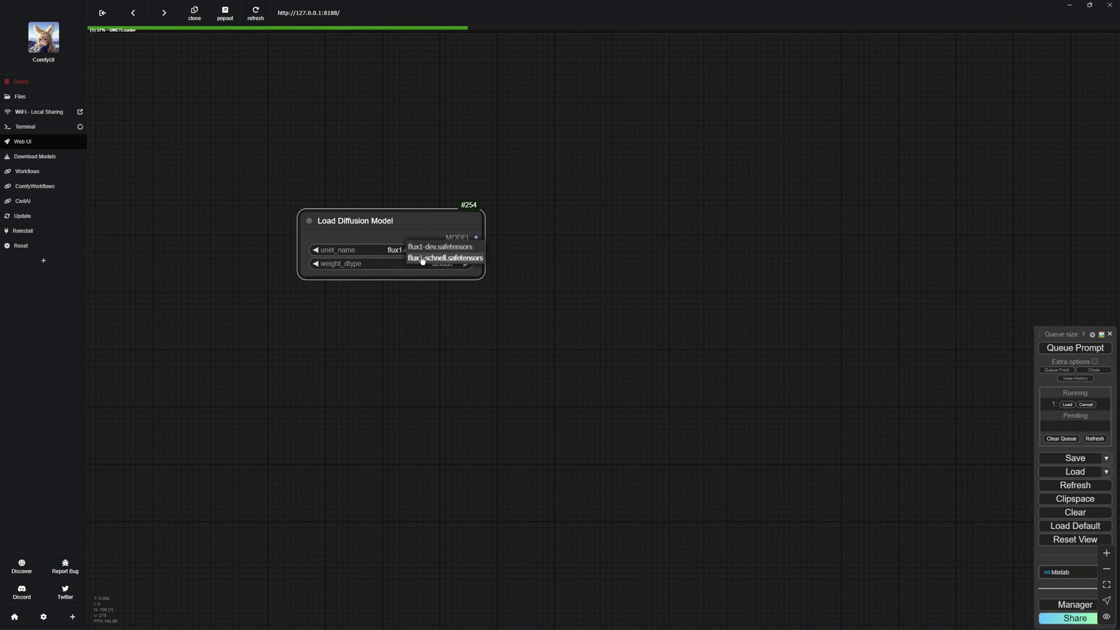
left_click(437, 261)
Add a DualCLIPLoader node and place it below the Load Diffusion Model node
double_click(358, 361)
type("dual")
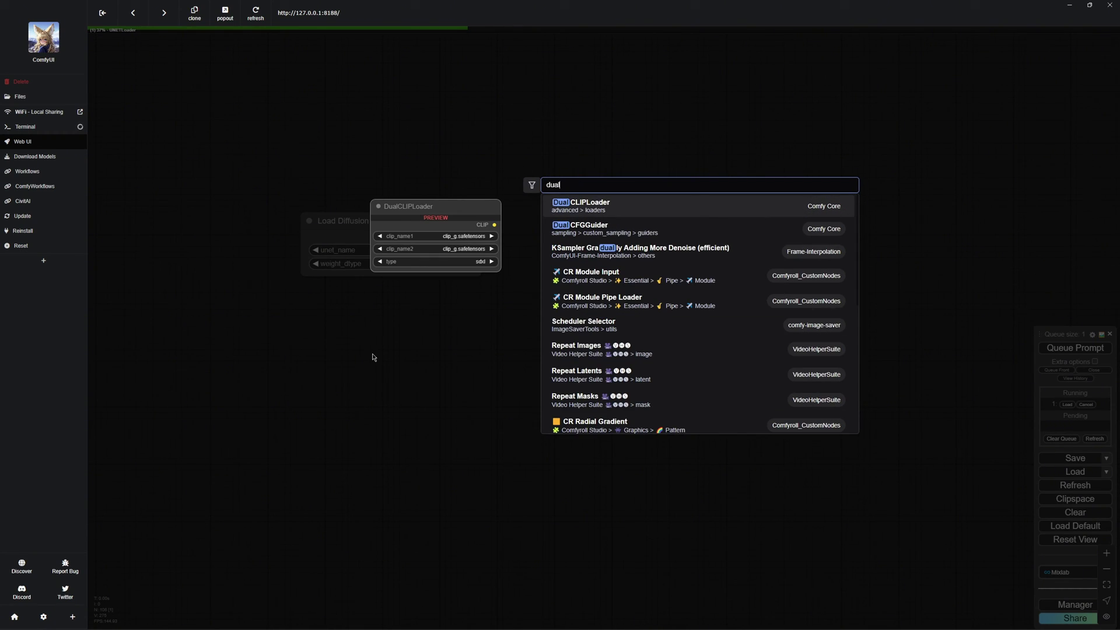
key("Return")
left_click_drag(432, 350, 350, 327)
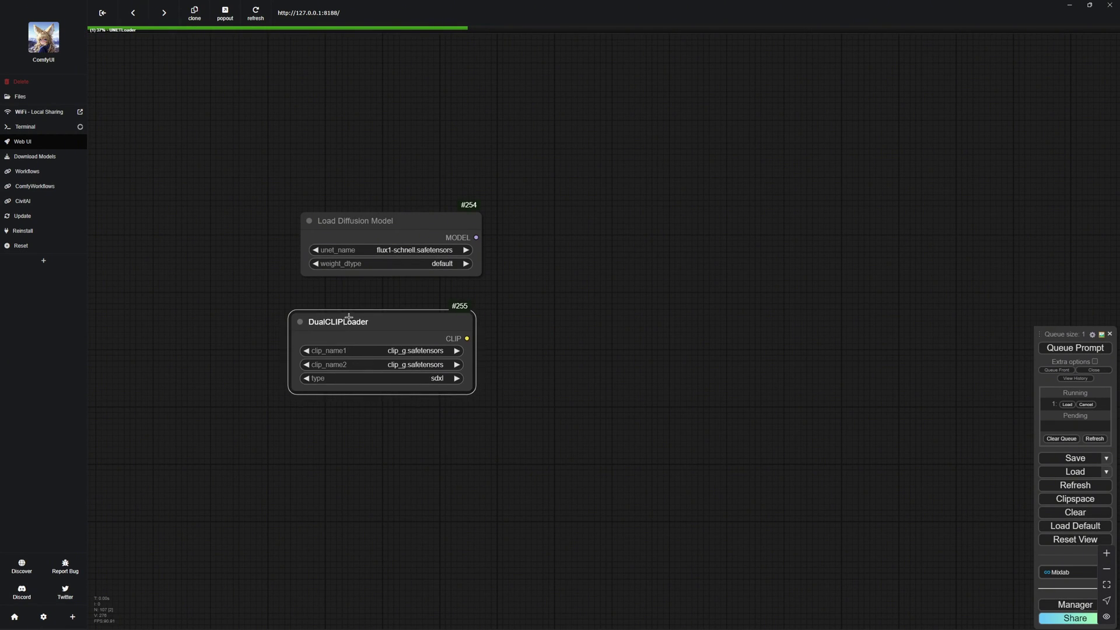
Set the DualCLIPLoader's clip_name1 to t5xxl_fp16.safetensors, clip_name2 to clip_l.safetensors and type to flux
left_click(425, 350)
left_click(450, 382)
left_click(409, 362)
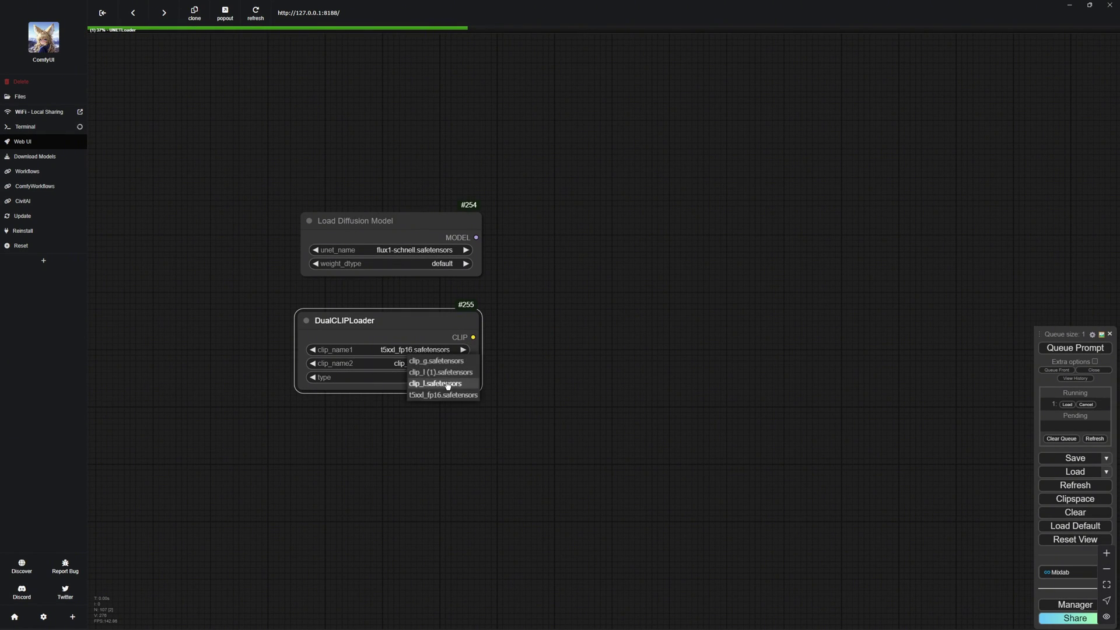
left_click(428, 382)
Add a Load VAE node below the DualCLIPLoader with vae_name set to ae.safetensors
left_click_drag(427, 442, 432, 434)
scroll(432, 434, "down", 1)
double_click(345, 414)
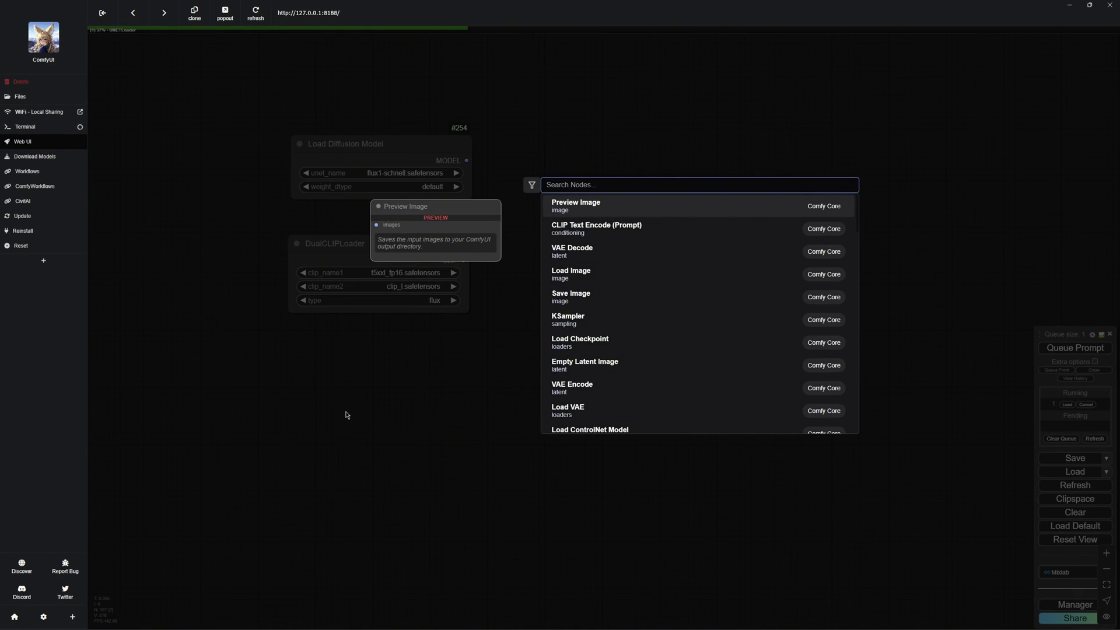
type("load")
key("Down")
key("Down")
key("Return")
left_click_drag(373, 397, 310, 345)
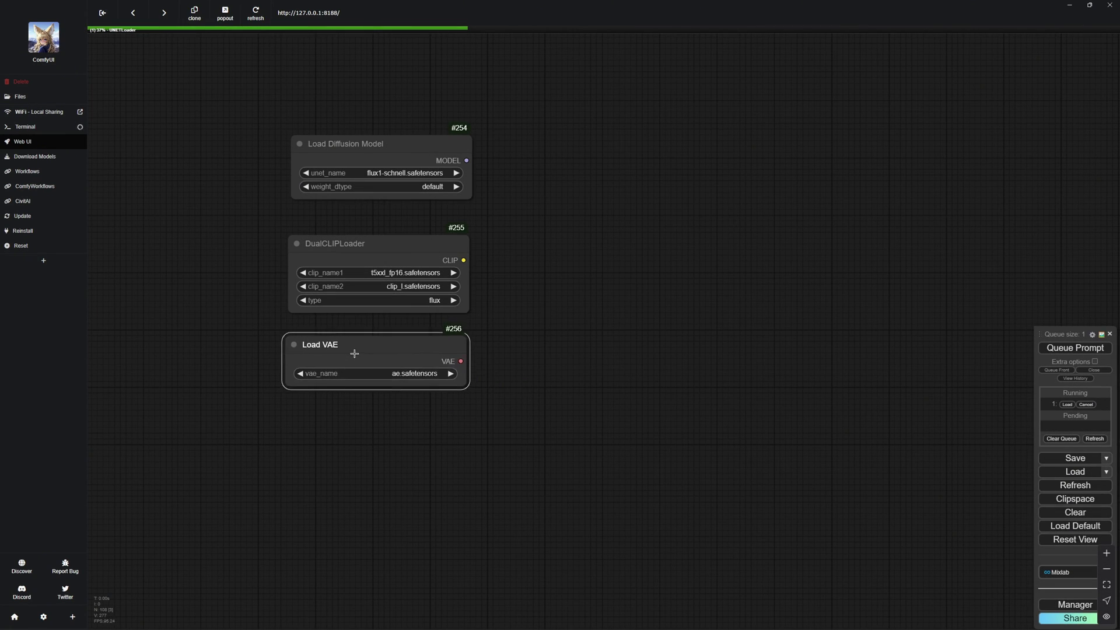
left_click(379, 374)
Arrange the diffusion model, dual CLIP and VAE loader nodes in a compact vertical column
left_click_drag(326, 144, 318, 145)
left_click_drag(323, 238, 319, 222)
left_click_drag(324, 344, 321, 324)
left_click(395, 427)
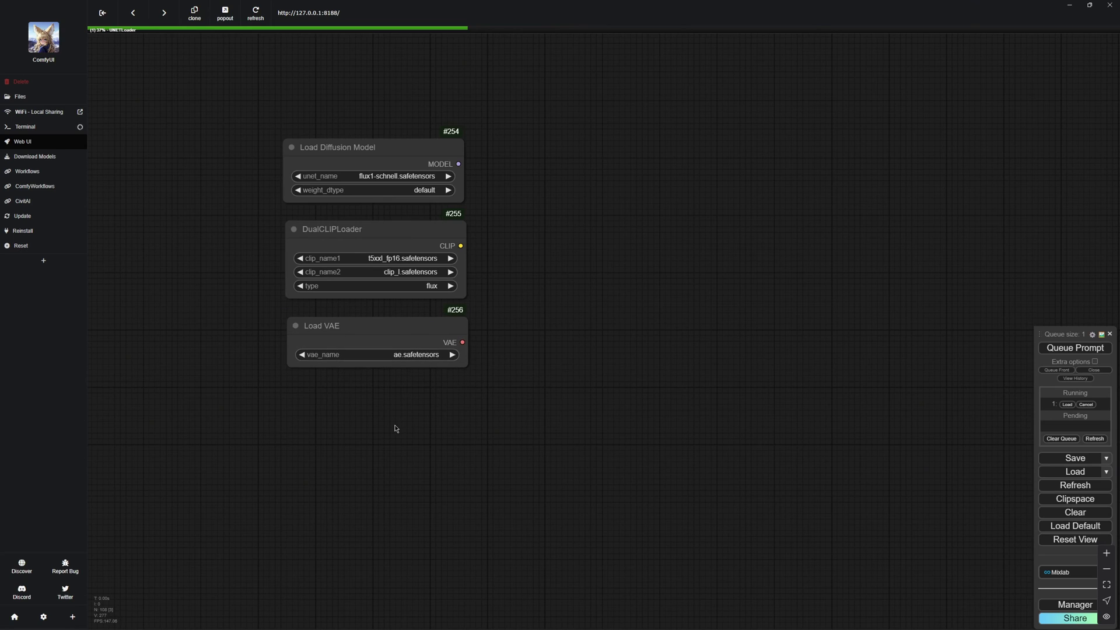
Add a CLIP Text Encode node fed by the DualCLIPLoader's CLIP output
left_click_drag(508, 302, 400, 314)
left_click_drag(352, 257, 485, 244)
left_click(511, 284)
Add a BasicGuider node fed by the Load Diffusion Model's MODEL output and the CLIP Text Encode's CONDITIONING output
left_click_drag(350, 175, 755, 155)
left_click(641, 183)
type("bas")
key("Return")
left_click_drag(746, 245, 608, 257)
scroll(608, 258, "down", 1)
left_click_drag(549, 267, 601, 195)
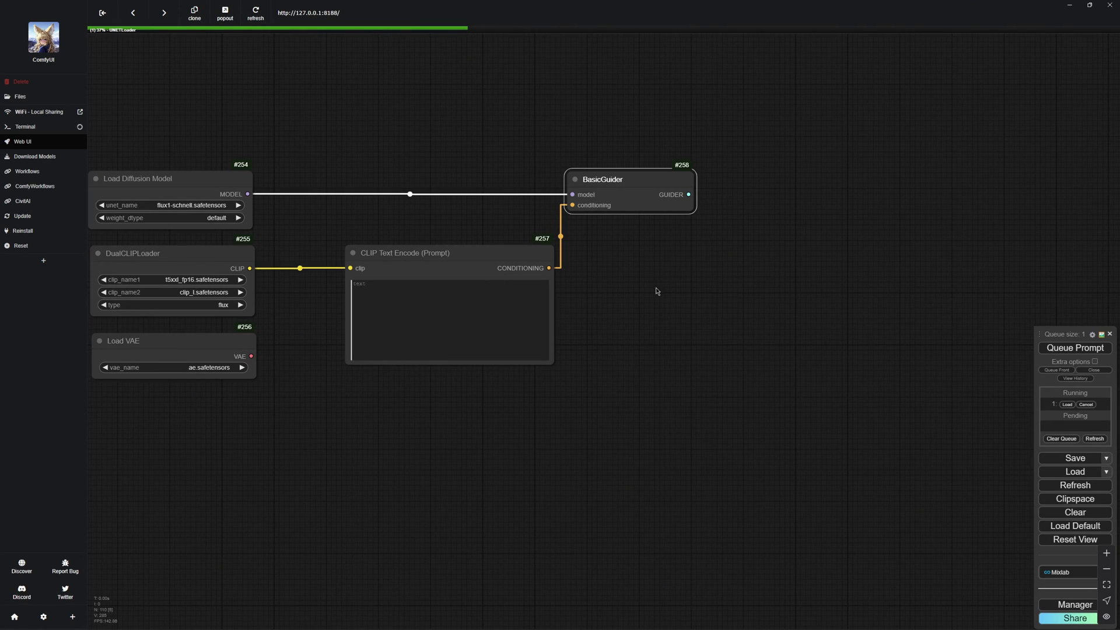
Add a SamplerCustomAdvanced node fed by the BasicGuider, with a RandomNoise node on its noise input placed below the prompt node
left_click_drag(685, 195, 480, 452)
left_click(828, 217)
left_click(495, 472)
left_click_drag(577, 494, 482, 450)
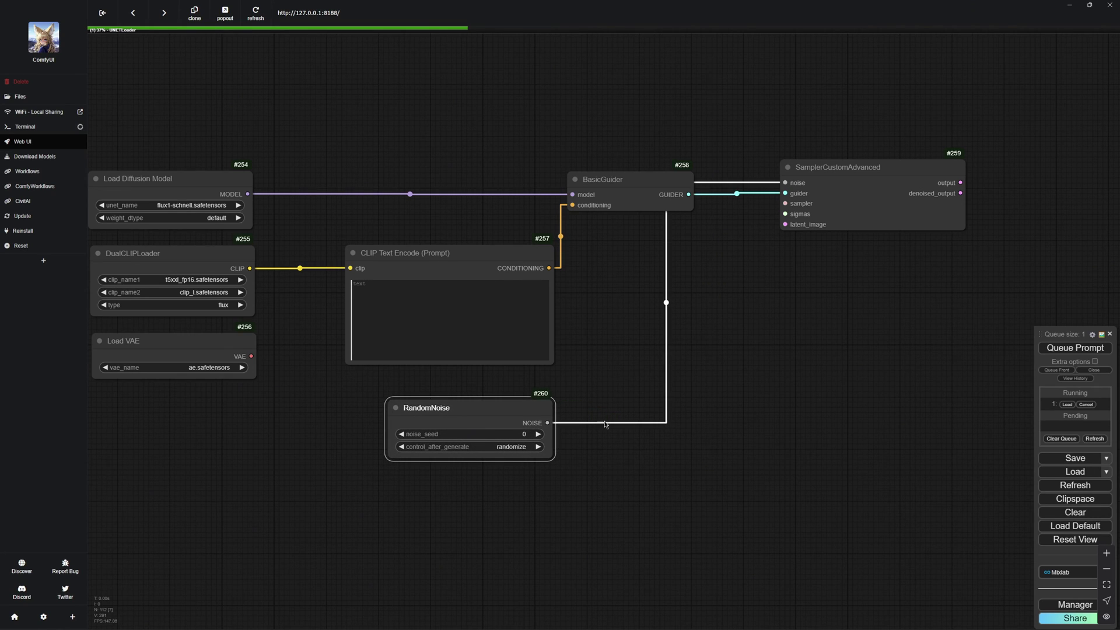
Add a KSamplerSelect node feeding the SamplerCustomAdvanced's sampler input, below the RandomNoise node
left_click_drag(802, 199, 463, 531)
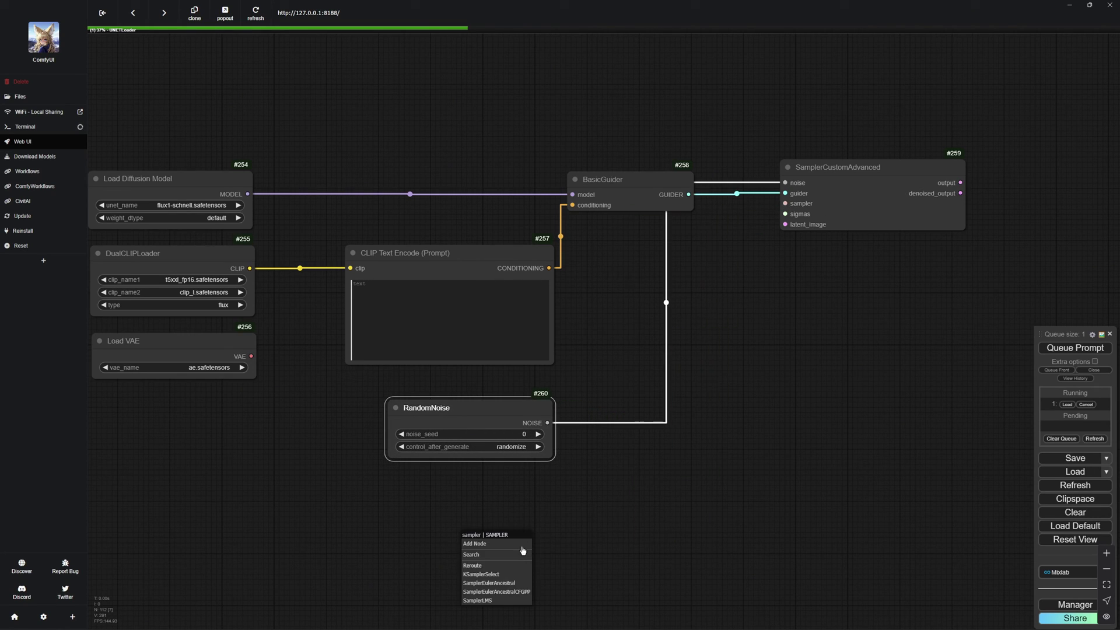
left_click(505, 574)
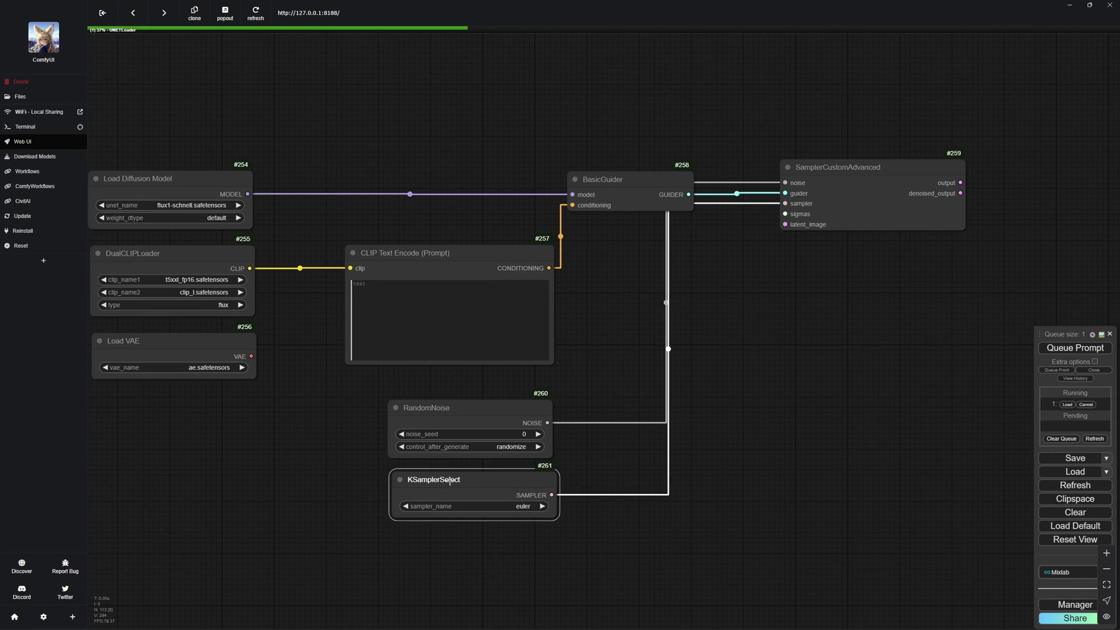
Add a BasicScheduler node feeding the SamplerCustomAdvanced's sigmas input, below the KSamplerSelect node
left_click_drag(785, 214, 495, 554)
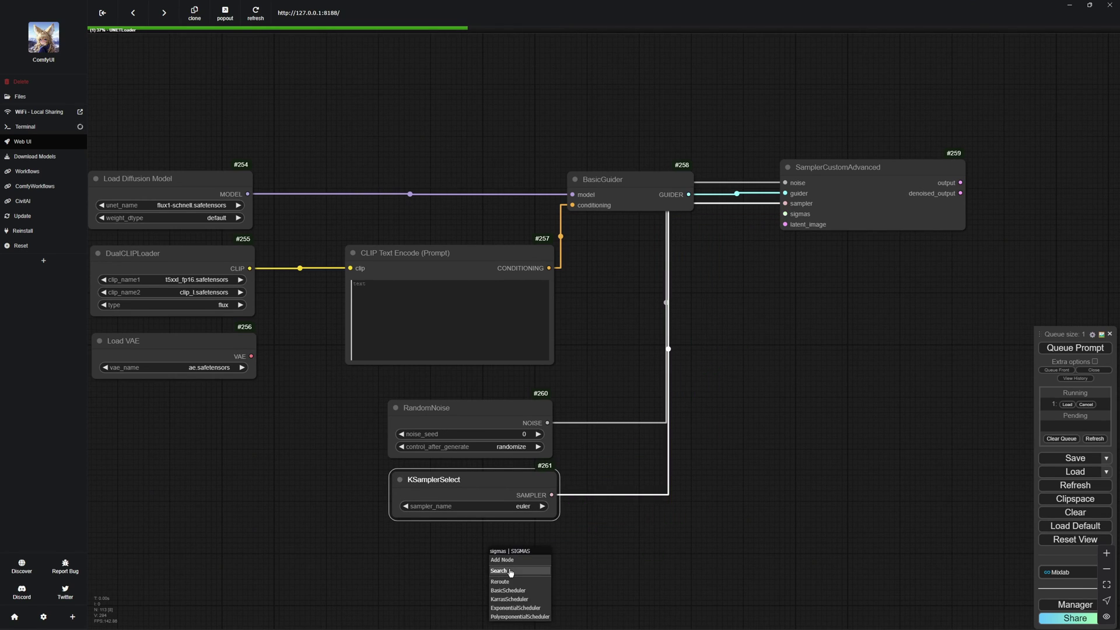
left_click(507, 590)
scroll(467, 392, "down", 2)
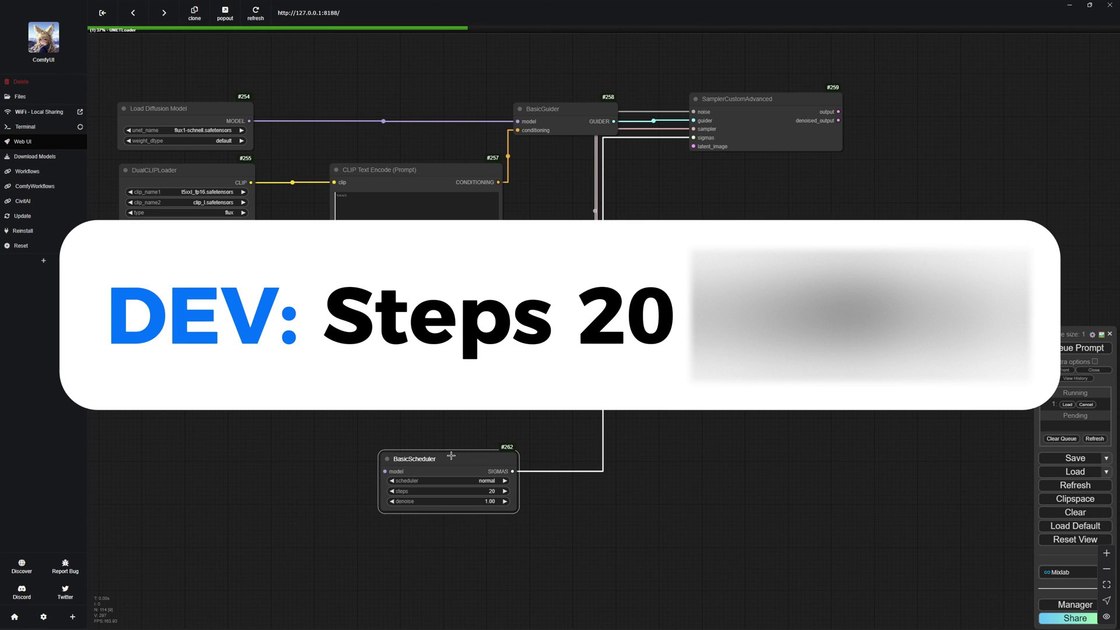
left_click_drag(450, 456, 427, 444)
Add an Empty Latent Image node on the SamplerCustomAdvanced's latent_image input and stack it under the BasicScheduler, below KSamplerSelect
left_click_drag(692, 147, 483, 406)
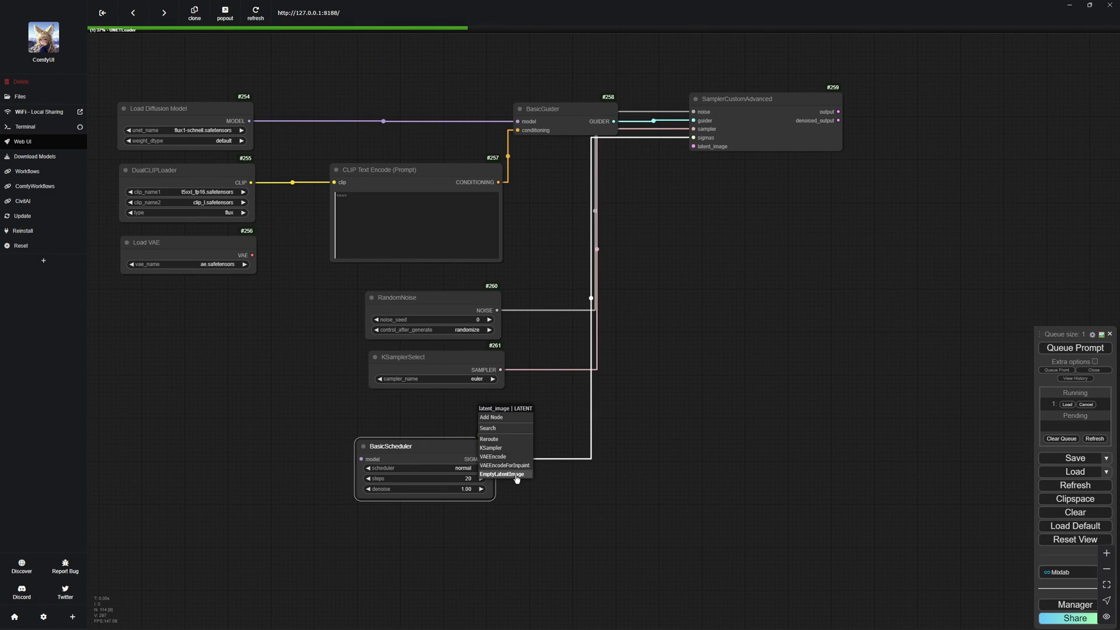
left_click(515, 475)
left_click_drag(427, 439, 420, 495)
left_click_drag(524, 409, 408, 405)
left_click_drag(452, 500, 605, 385)
left_click_drag(450, 408, 449, 512)
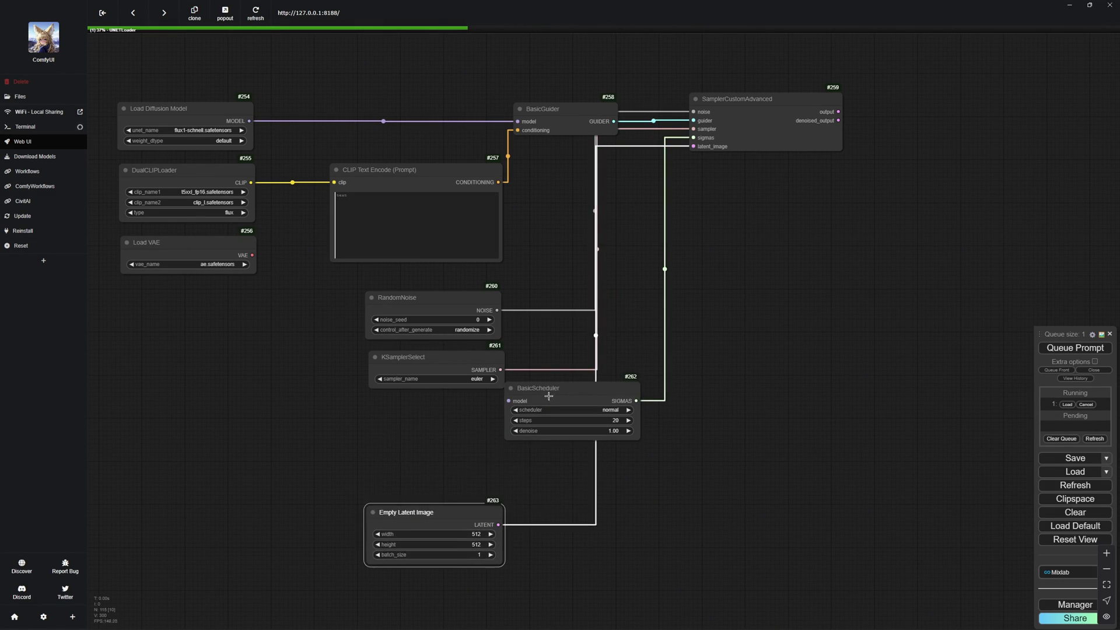
left_click_drag(548, 394, 416, 404)
left_click_drag(439, 514, 442, 467)
Set the BasicScheduler's steps to 4
left_click_drag(237, 160, 290, 206)
left_click(280, 191)
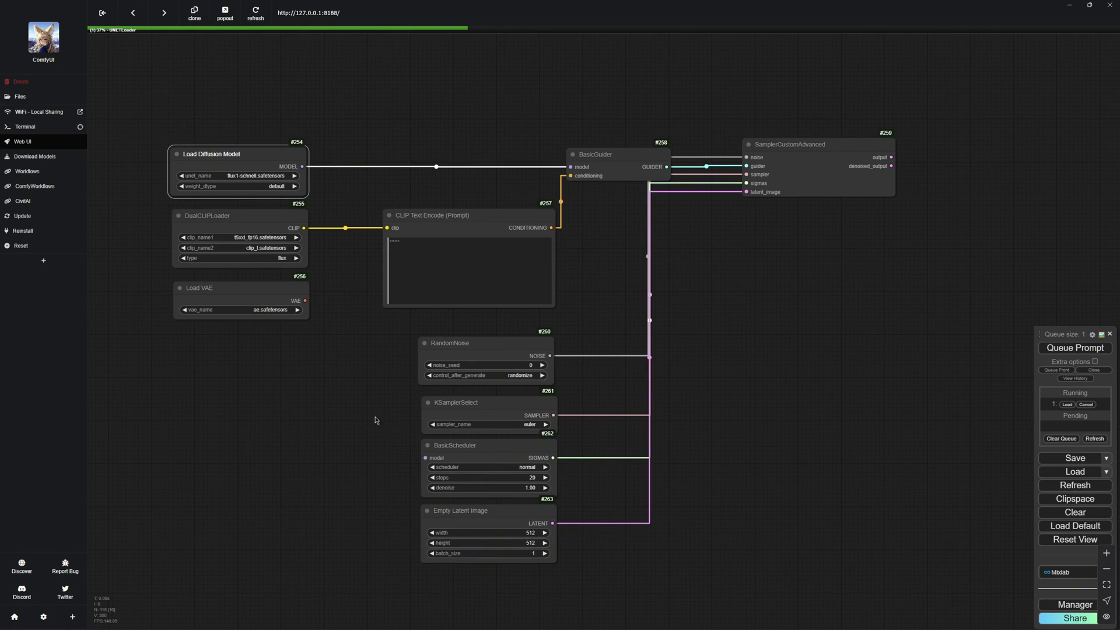
left_click(534, 477)
type("4")
key("Return")
Add a VAE Decode node fed by the SamplerCustomAdvanced's output and the Load VAE's VAE, with a Preview Image node on its IMAGE output
left_click_drag(805, 384, 674, 410)
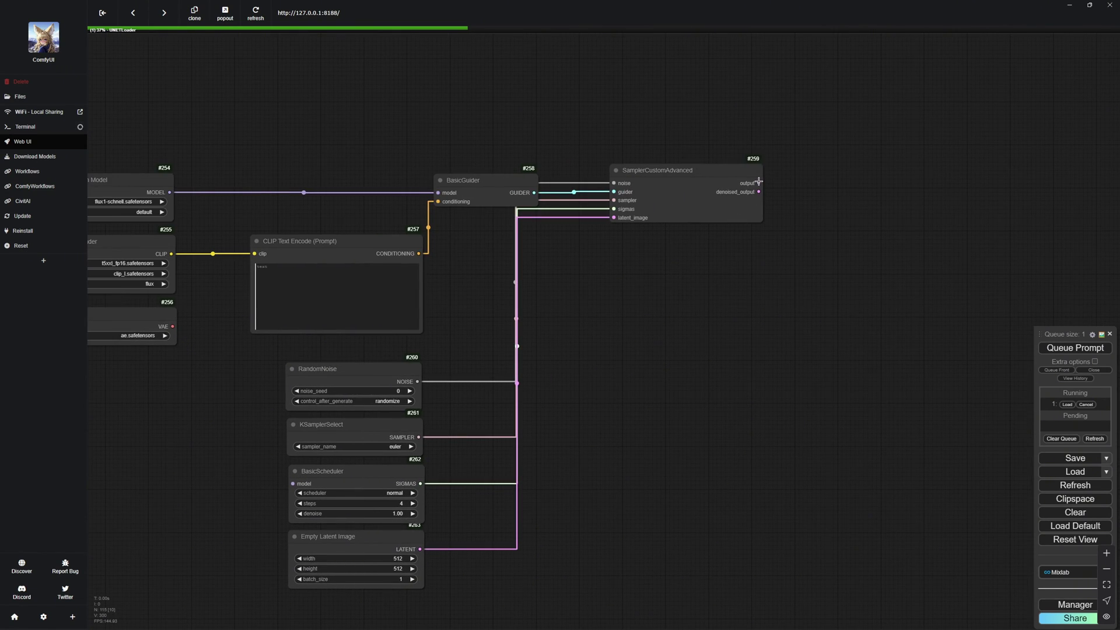
left_click_drag(761, 183, 823, 175)
left_click(840, 213)
scroll(708, 231, "down", 1)
scroll(708, 230, "down", 1)
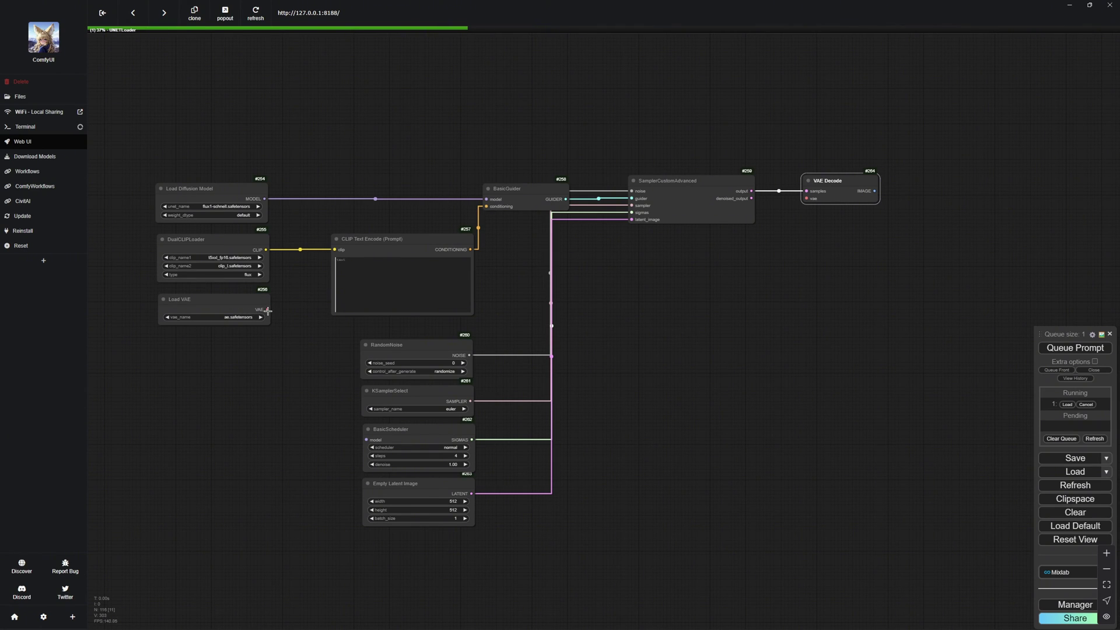
left_click_drag(267, 310, 806, 198)
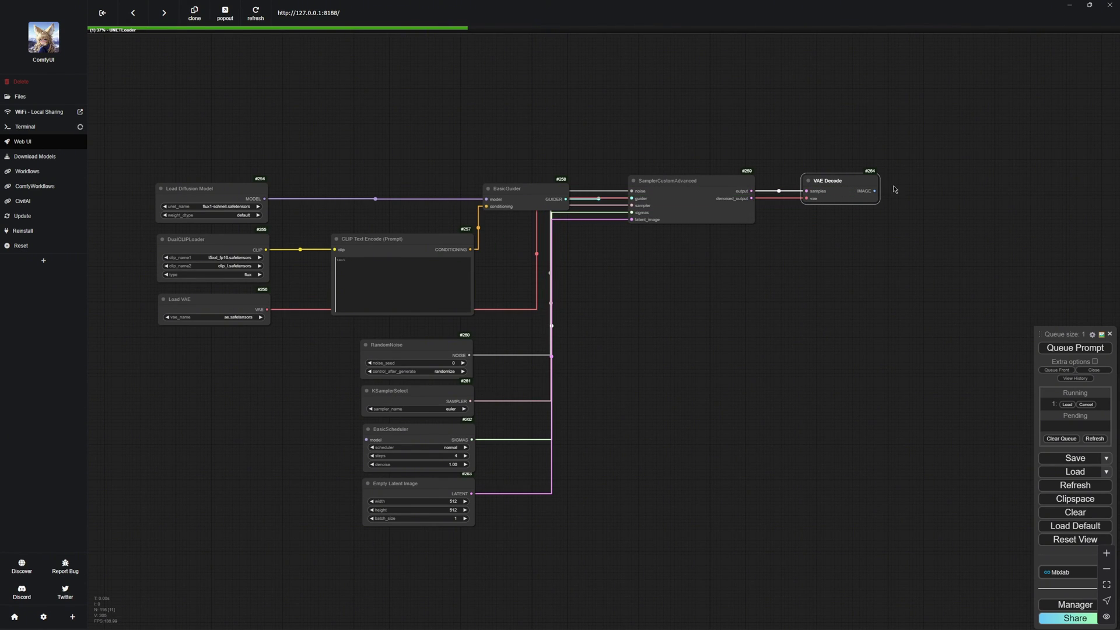
left_click_drag(874, 191, 936, 192)
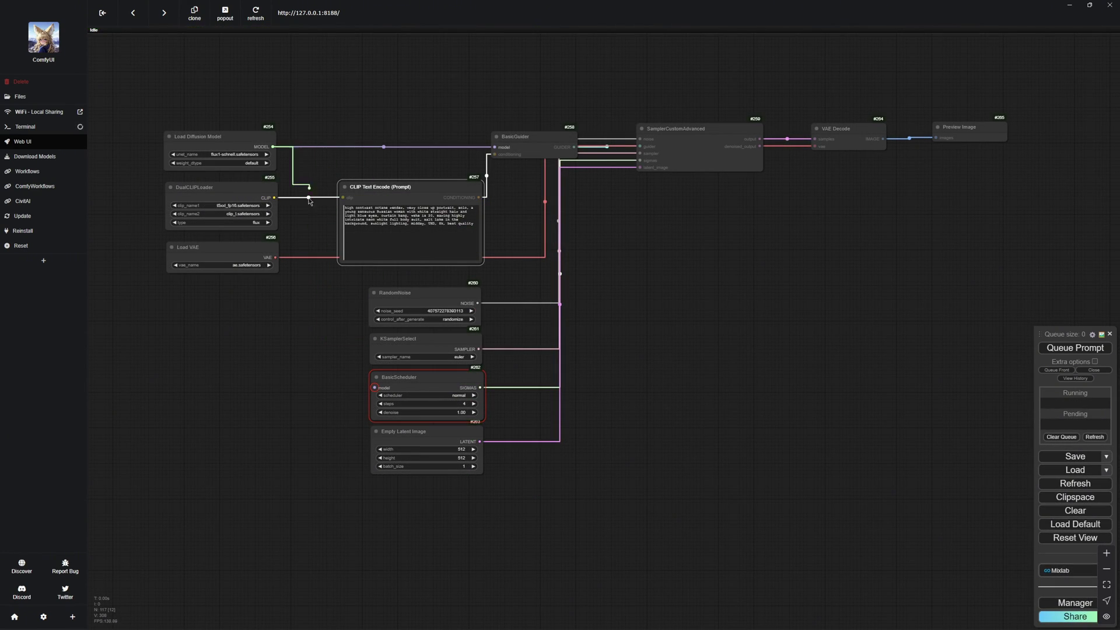
Connect the Load Diffusion Model's MODEL output to the BasicScheduler's model input and queue the prompt
left_click_drag(309, 201, 393, 387)
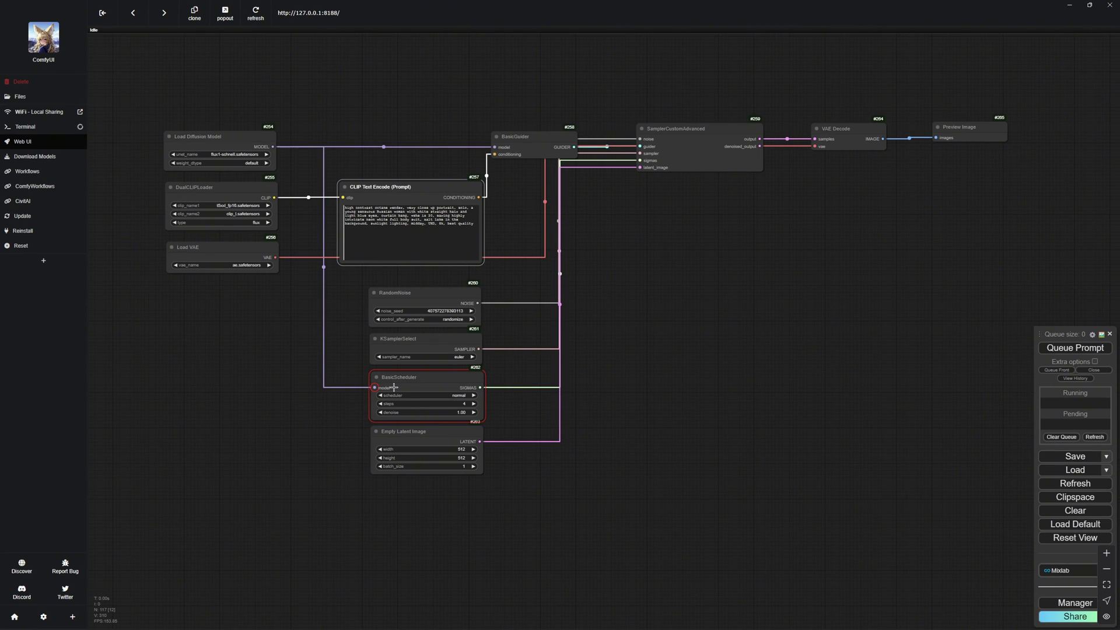
left_click(1014, 287)
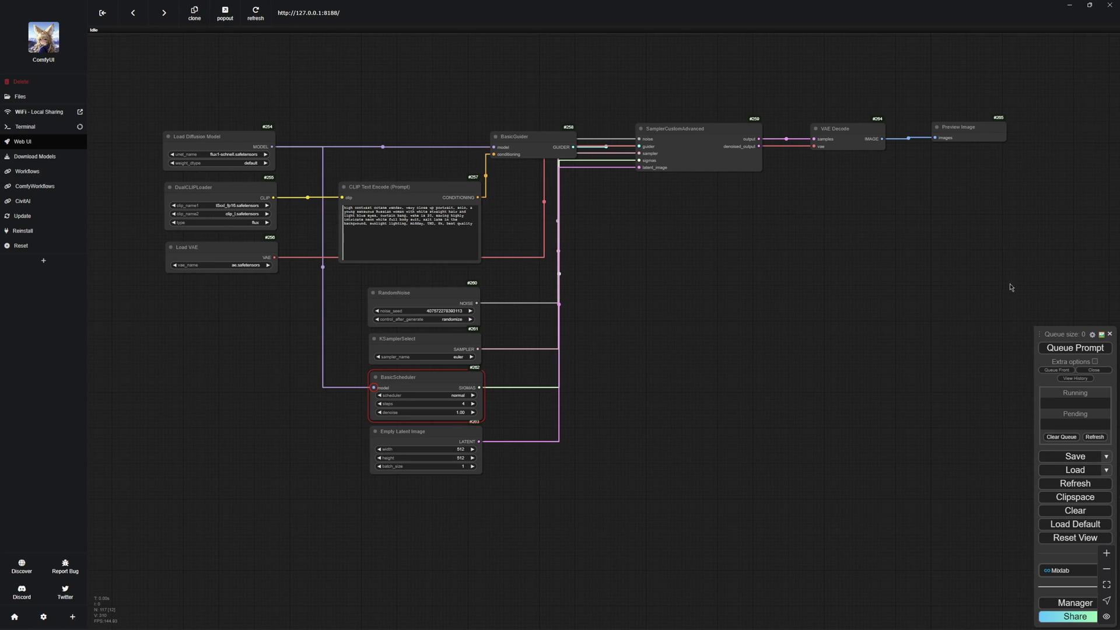
left_click(1072, 348)
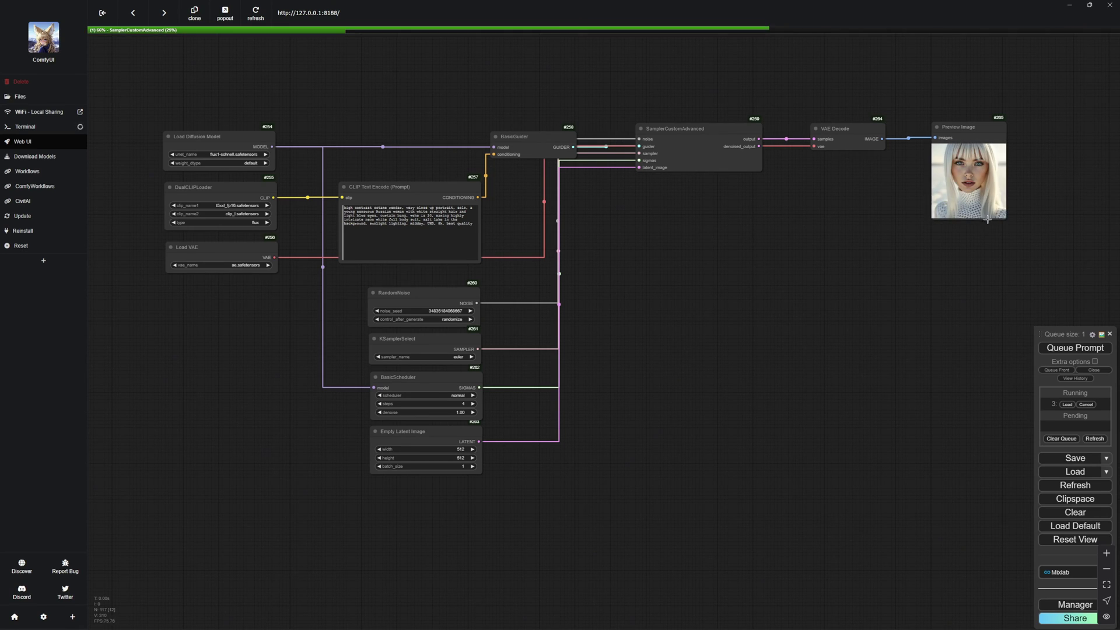
Enlarge the Preview Image node and move it below the VAE Decode node to inspect the generated portrait
left_click_drag(1001, 215, 1095, 325)
left_click_drag(972, 128, 807, 241)
scroll(816, 248, "up", 4)
left_click_drag(691, 326, 558, 217)
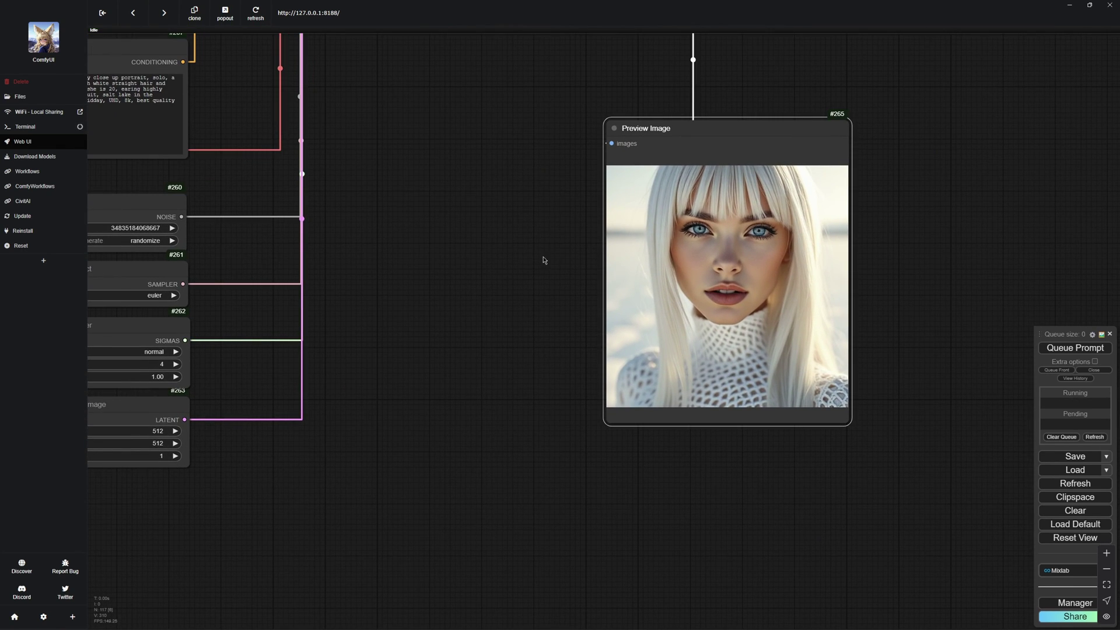
scroll(726, 237, "up", 9)
scroll(729, 240, "down", 7)
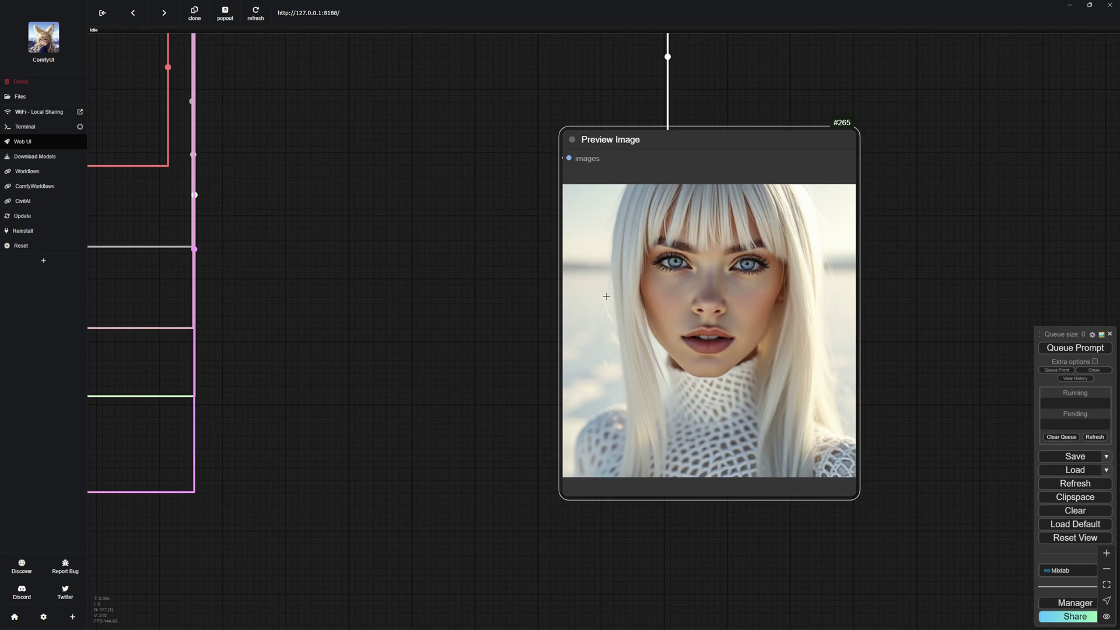
scroll(606, 296, "down", 6)
left_click_drag(433, 269, 660, 309)
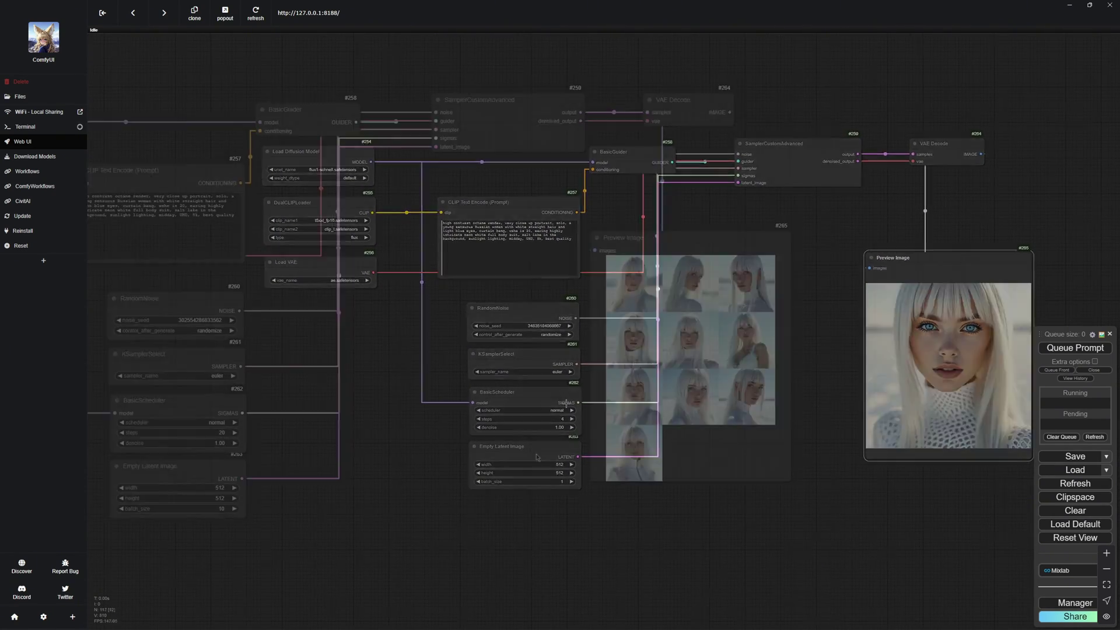
Examine the generated batch of portraits in the Preview Image node, going from the fourth image through the eighth
scroll(636, 299, "up", 6)
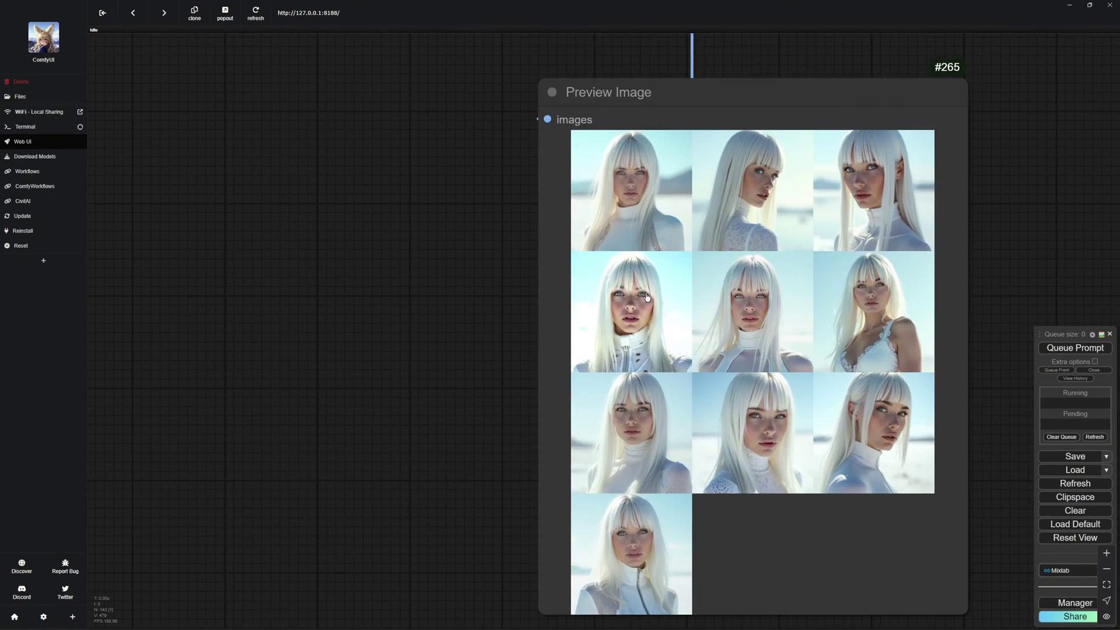
left_click(636, 298)
scroll(412, 369, "down", 4)
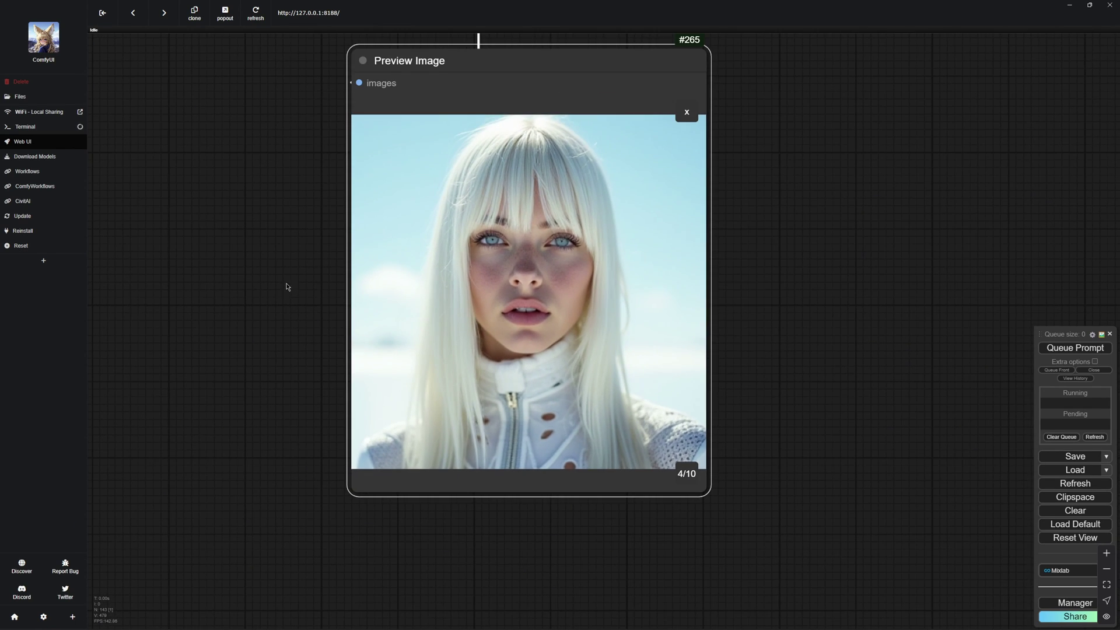
left_click_drag(829, 211, 877, 295)
scroll(877, 295, "down", 2)
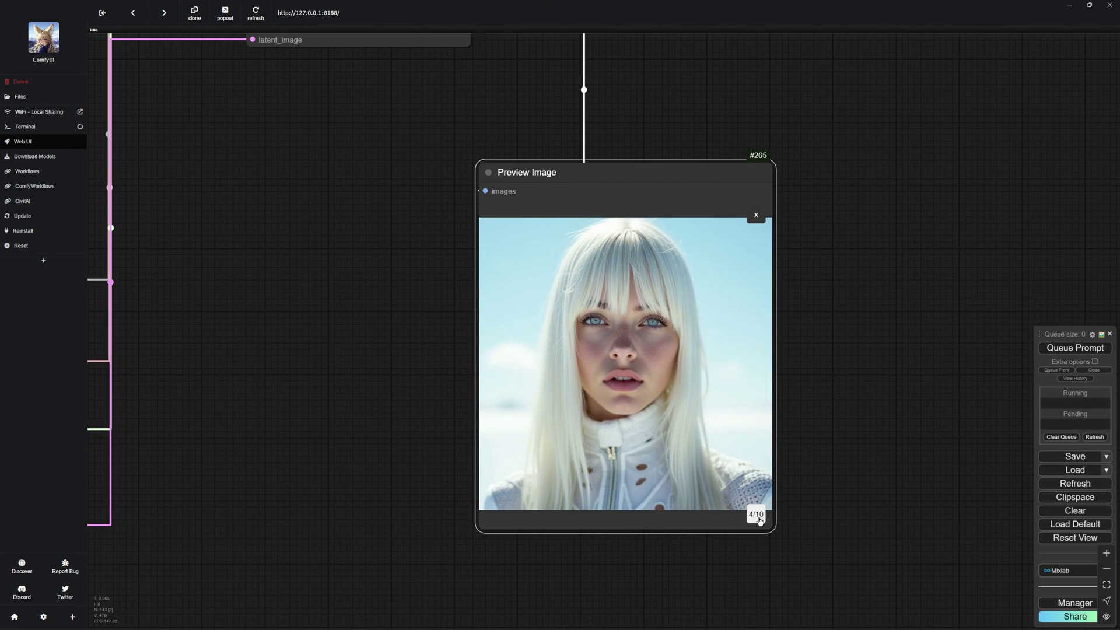
left_click(759, 520)
left_click(760, 520)
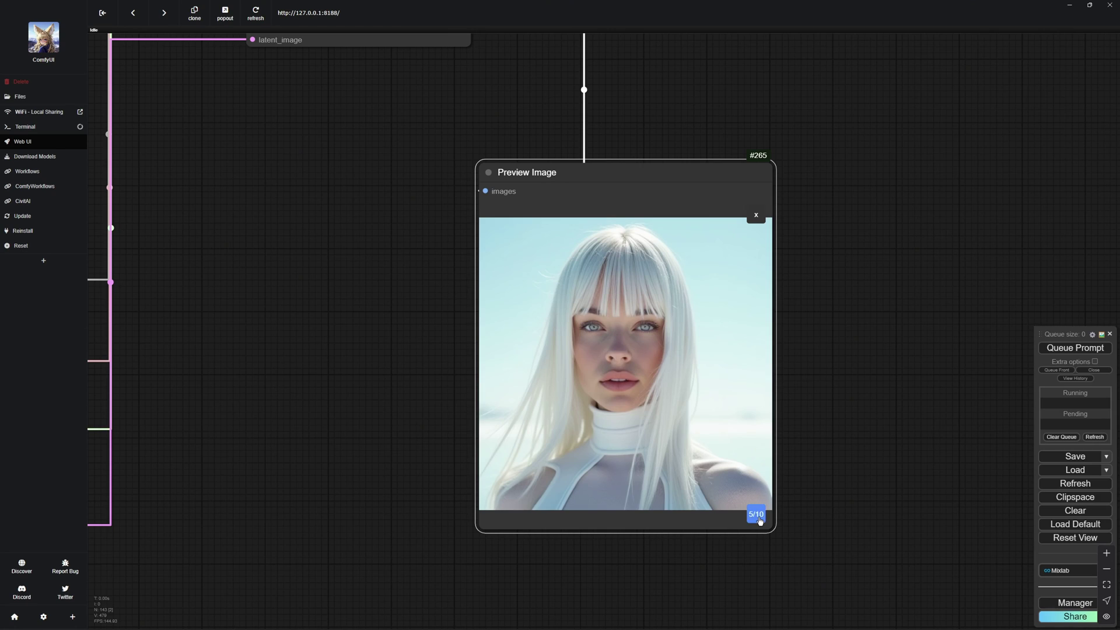
left_click(759, 520)
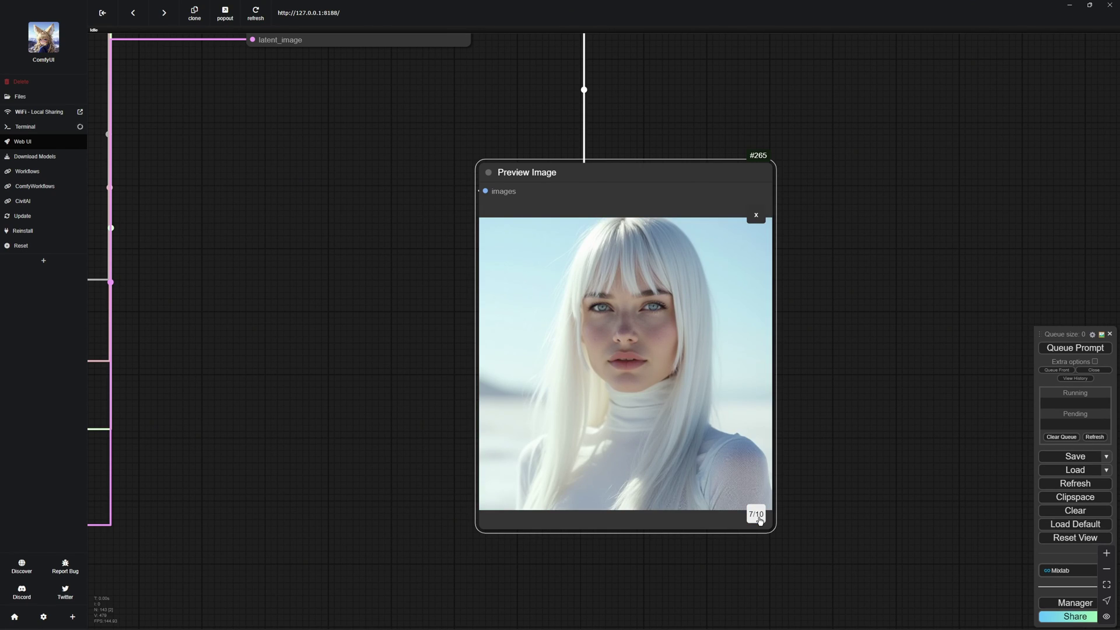
left_click(759, 520)
scroll(307, 519, "down", 3)
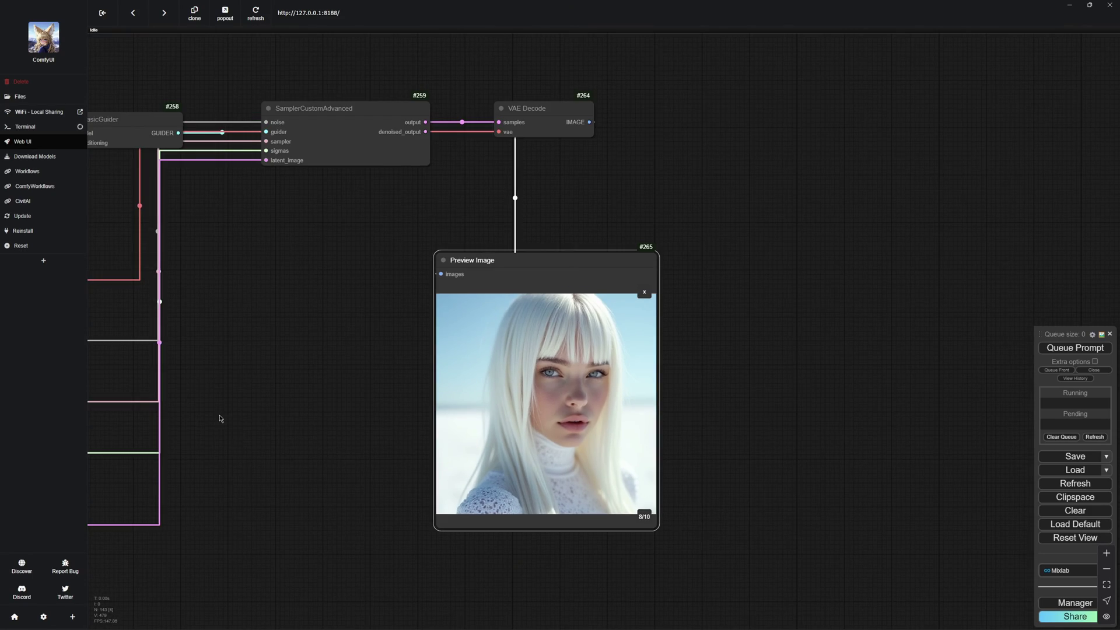
left_click_drag(221, 396, 509, 393)
scroll(508, 394, "down", 2)
left_click_drag(408, 385, 473, 383)
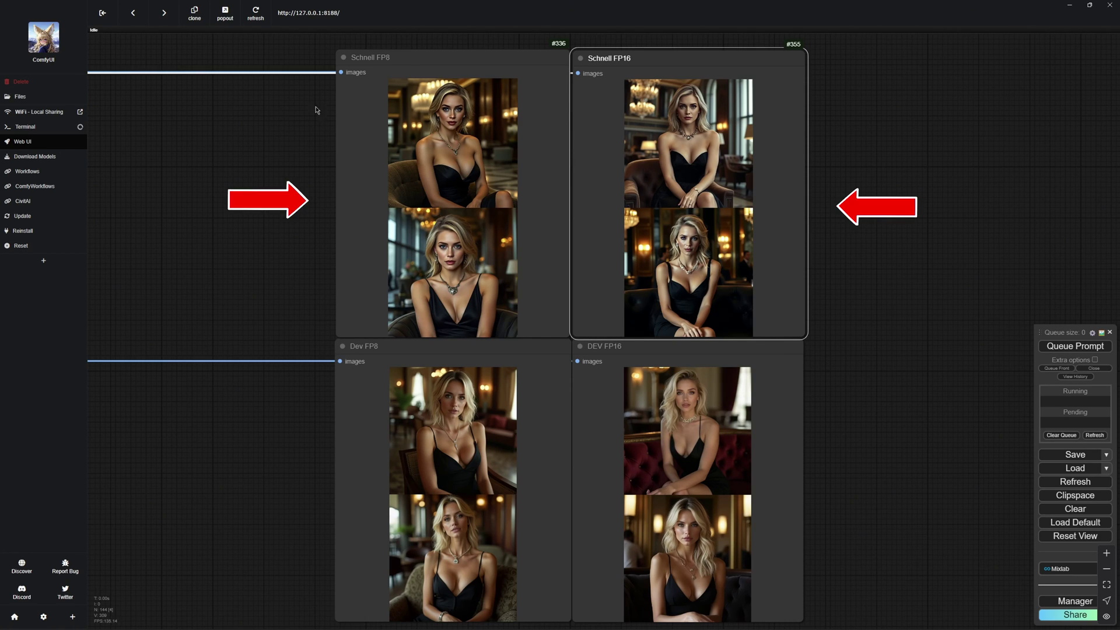
Enlarge one portrait in each of the Schnell FP8, Schnell FP16, Dev FP8 and DEV FP16 preview nodes
left_click(448, 263)
left_click(657, 179)
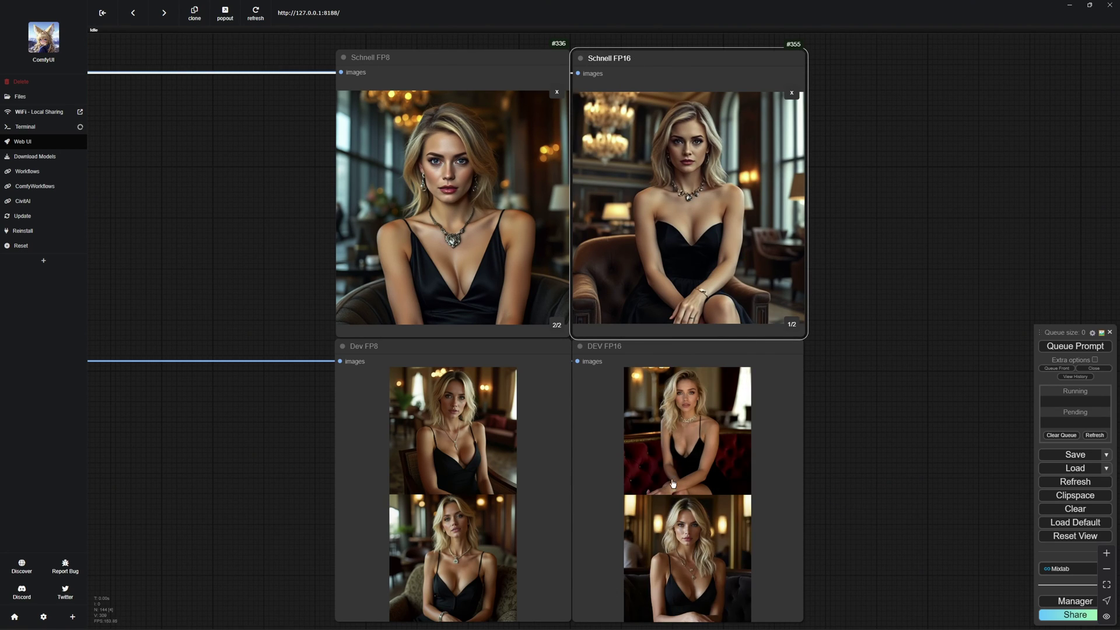
left_click(685, 438)
left_click(495, 424)
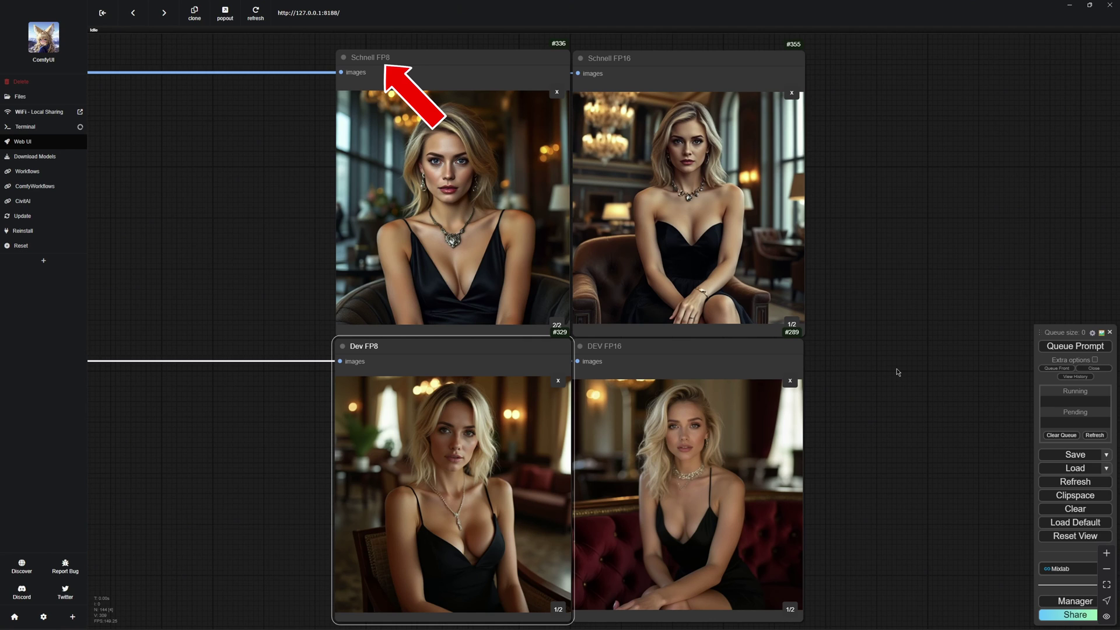
left_click_drag(896, 371, 896, 361)
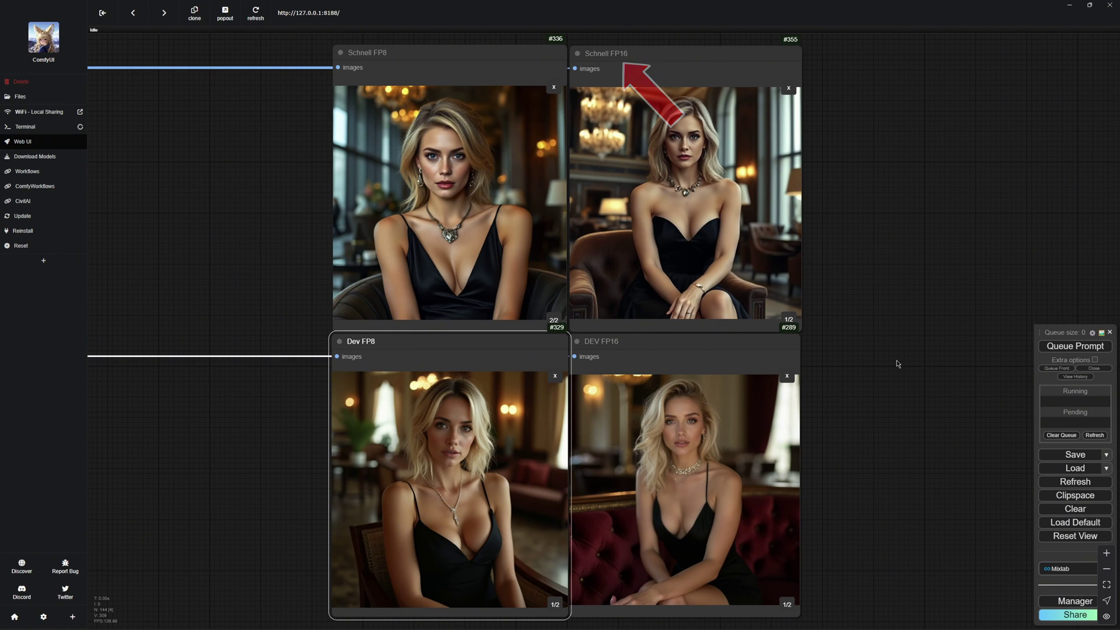
Compare the enlarged portraits of the FP8 and FP16 Schnell and Dev models up close
scroll(434, 179, "up", 8)
scroll(409, 172, "down", 1)
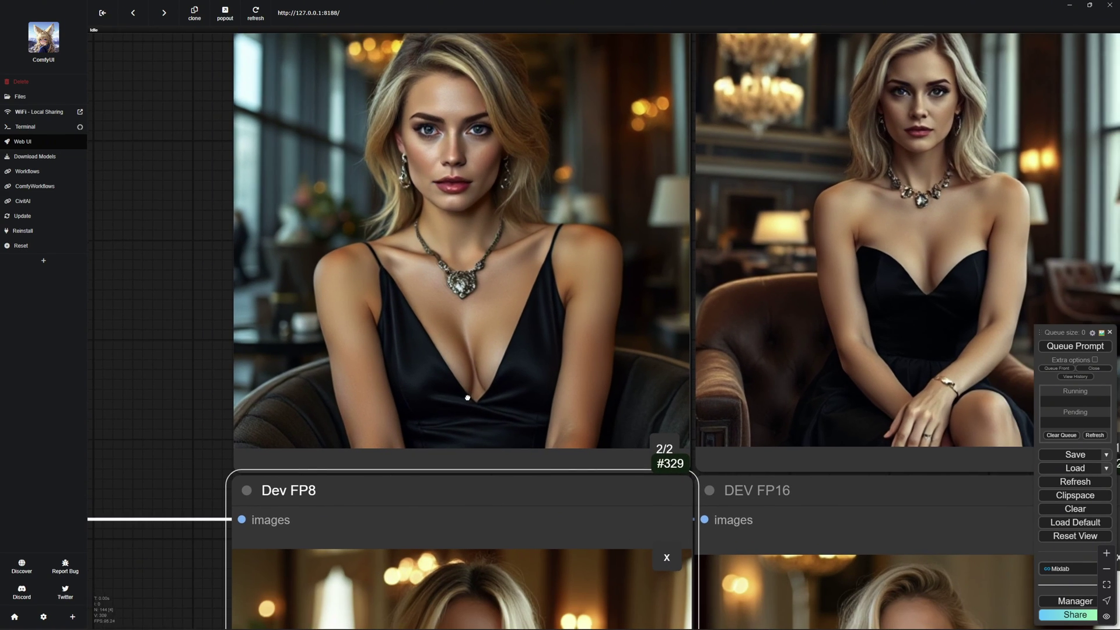
left_click_drag(458, 504, 485, 334)
left_click_drag(661, 274, 510, 367)
left_click_drag(706, 195, 552, 322)
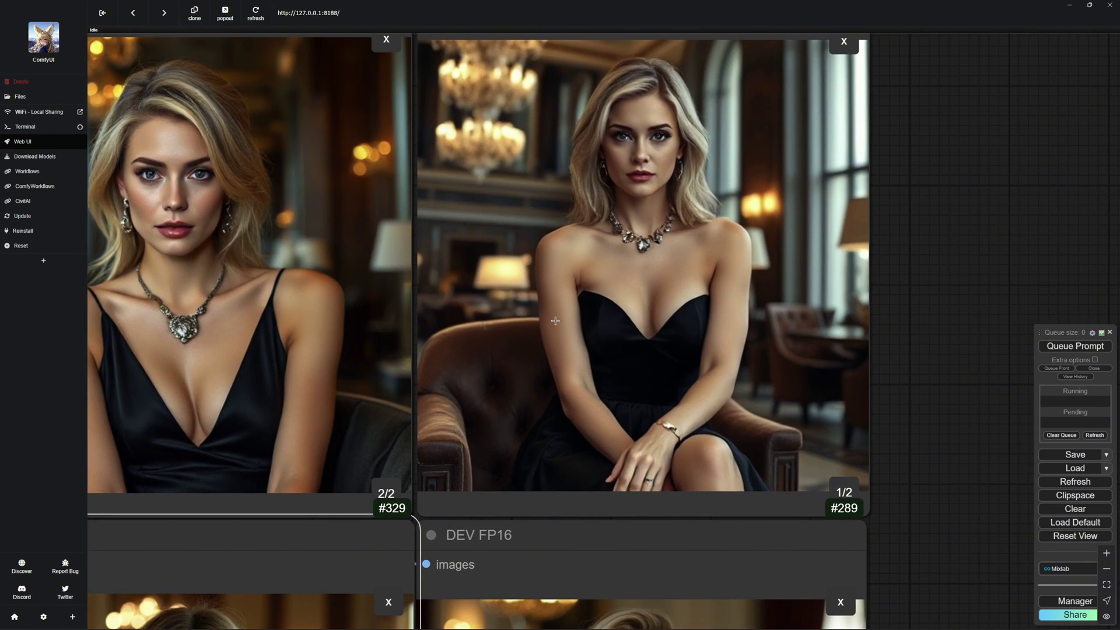
scroll(554, 327, "down", 3)
left_click_drag(512, 362, 585, 278)
scroll(340, 340, "down", 3)
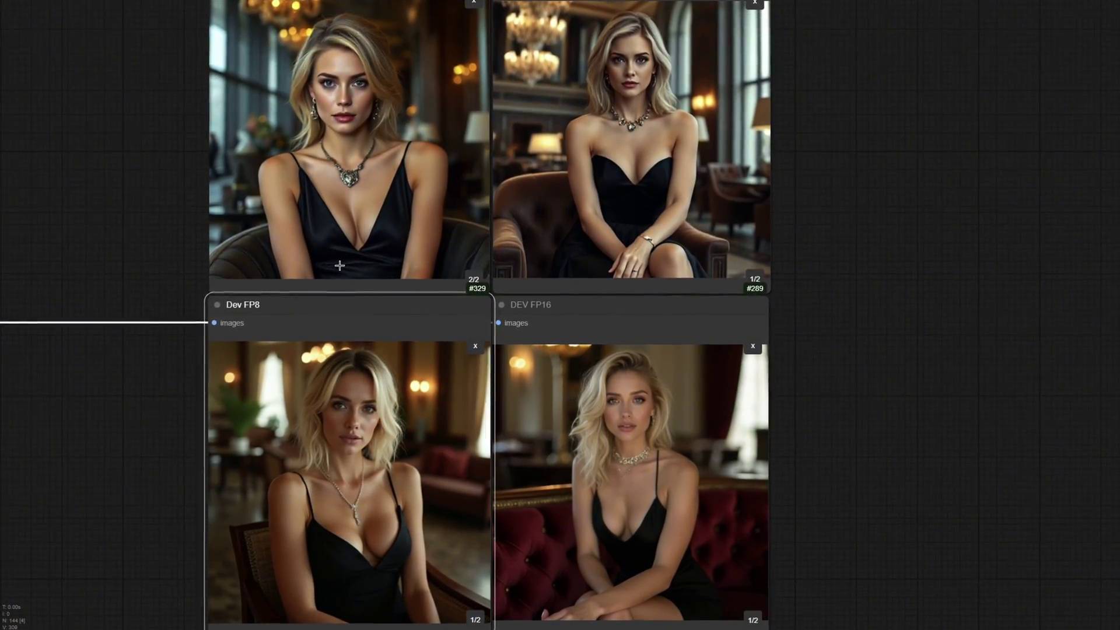
left_click_drag(842, 433, 837, 448)
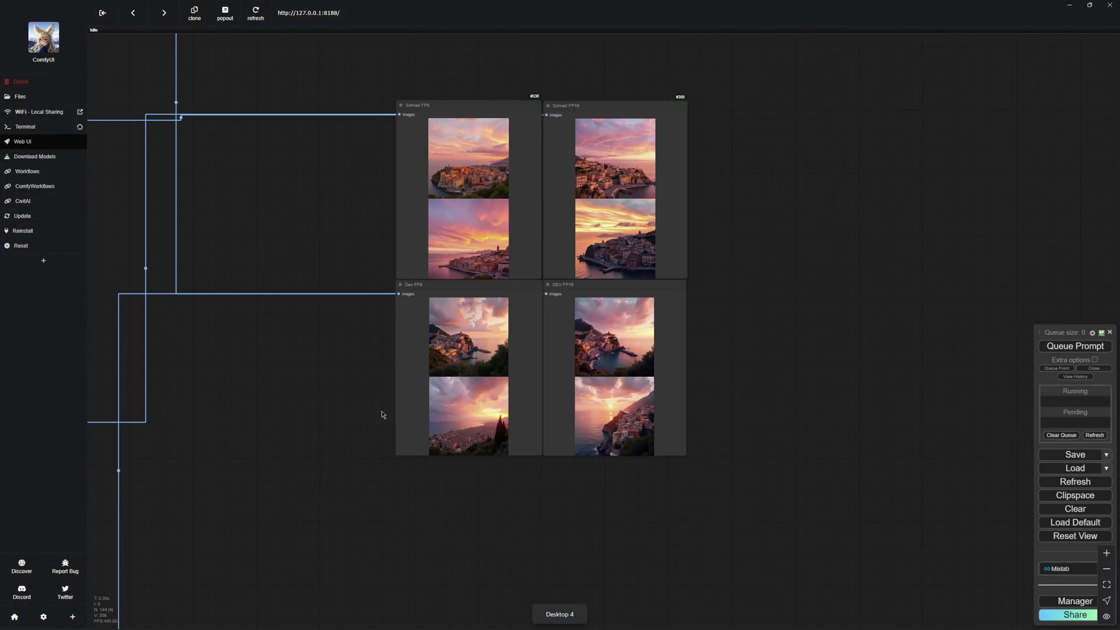
Enlarge the first coastal town image in each of the four Schnell and Dev preview nodes
scroll(795, 249, "up", 5)
left_click_drag(847, 352, 866, 326)
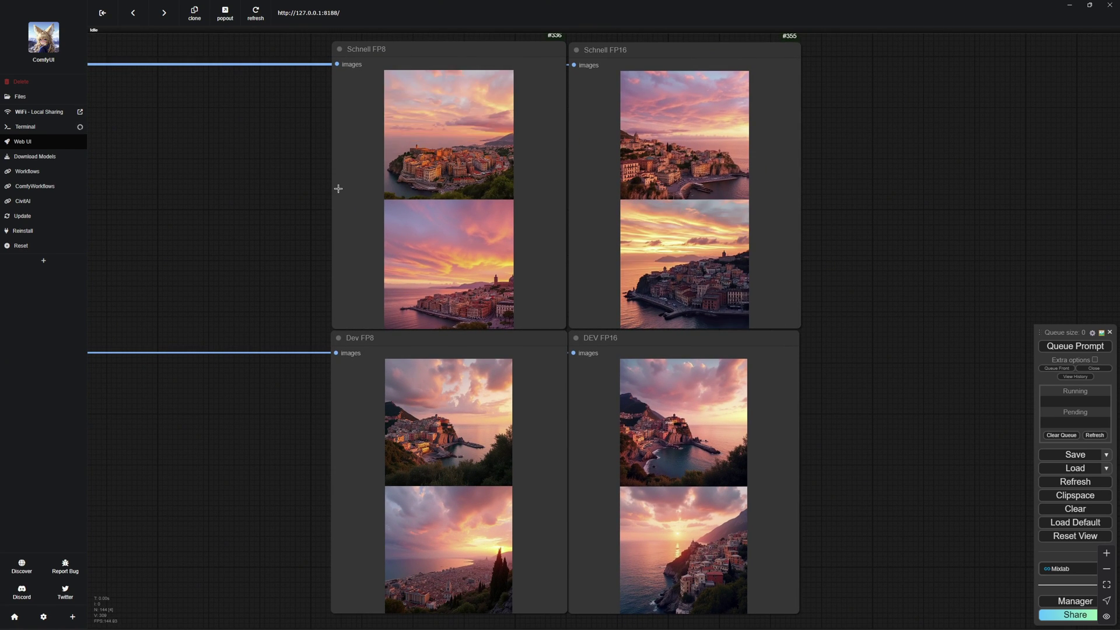
left_click(446, 159)
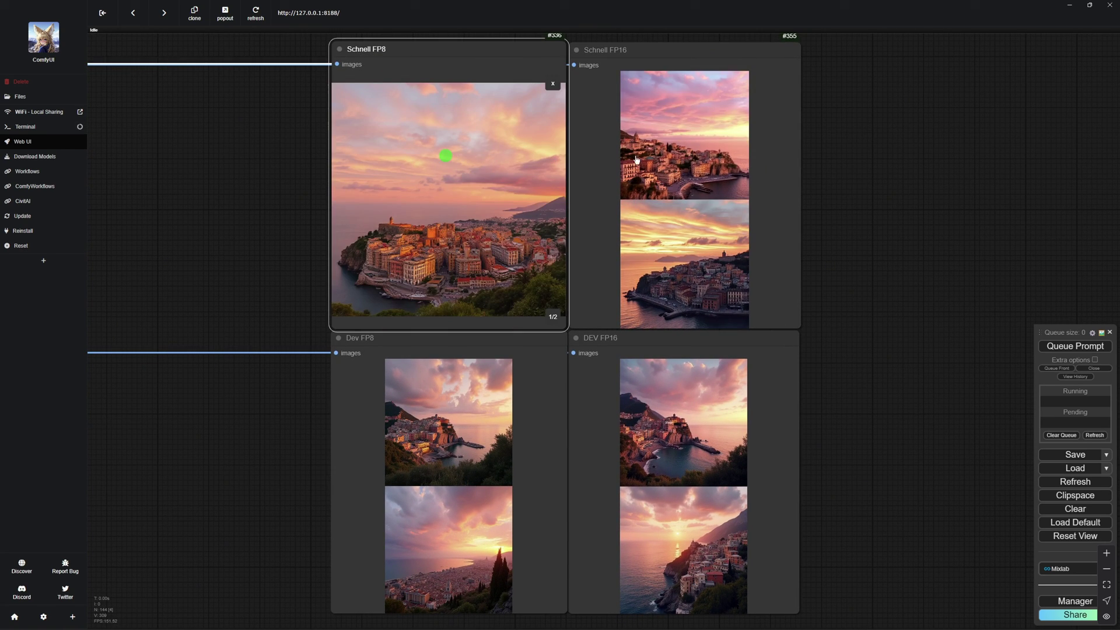
left_click(658, 399)
left_click(458, 406)
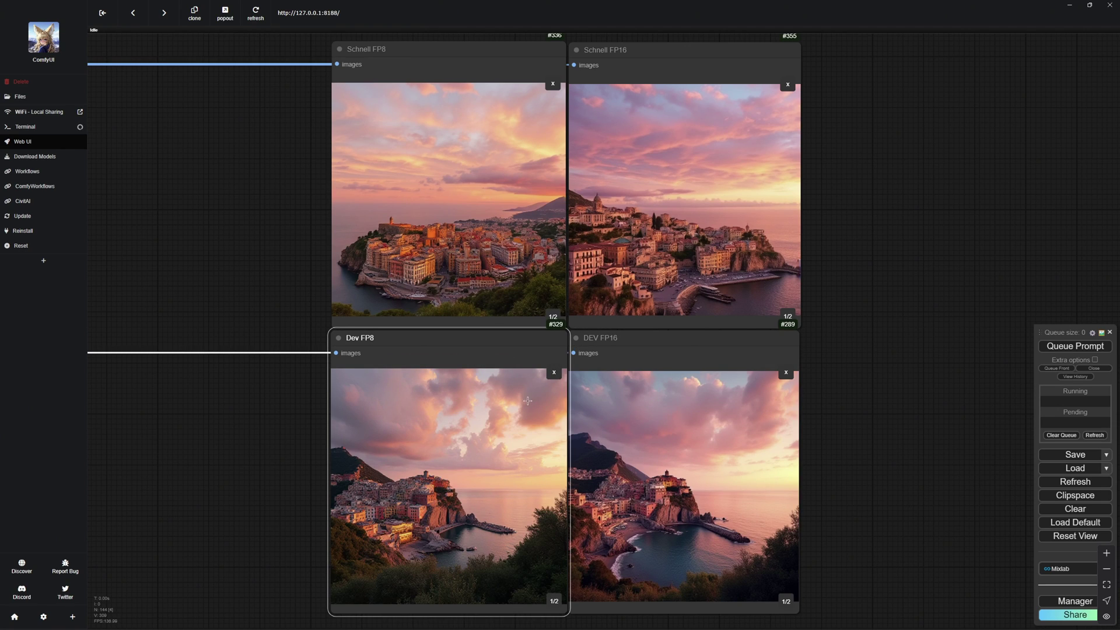
Show the second coastal image in the Dev FP8 preview and reopen the first one in DEV FP16
left_click(554, 373)
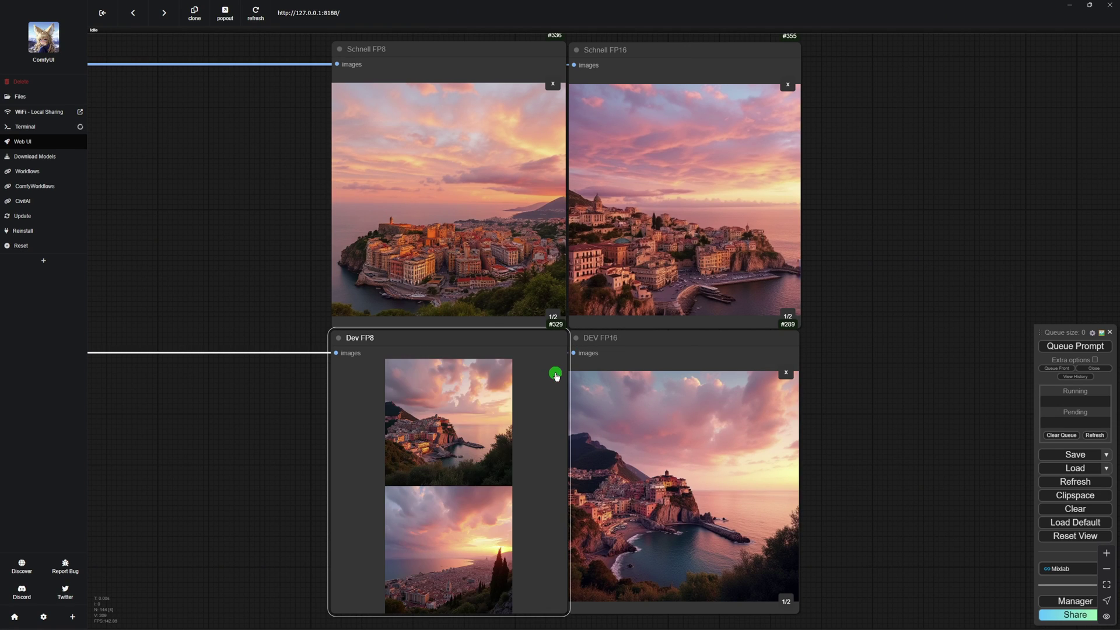
left_click(474, 523)
left_click(785, 374)
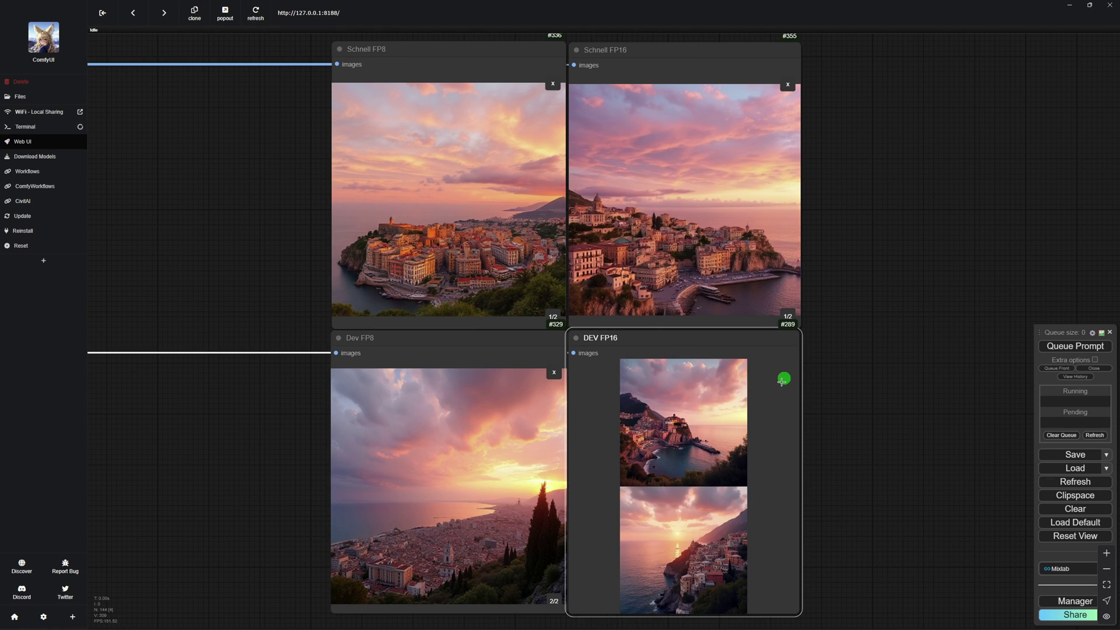
left_click(672, 459)
Compare the coastal images of the Schnell and Dev models side by side, FP8 against FP16
scroll(479, 269, "up", 6)
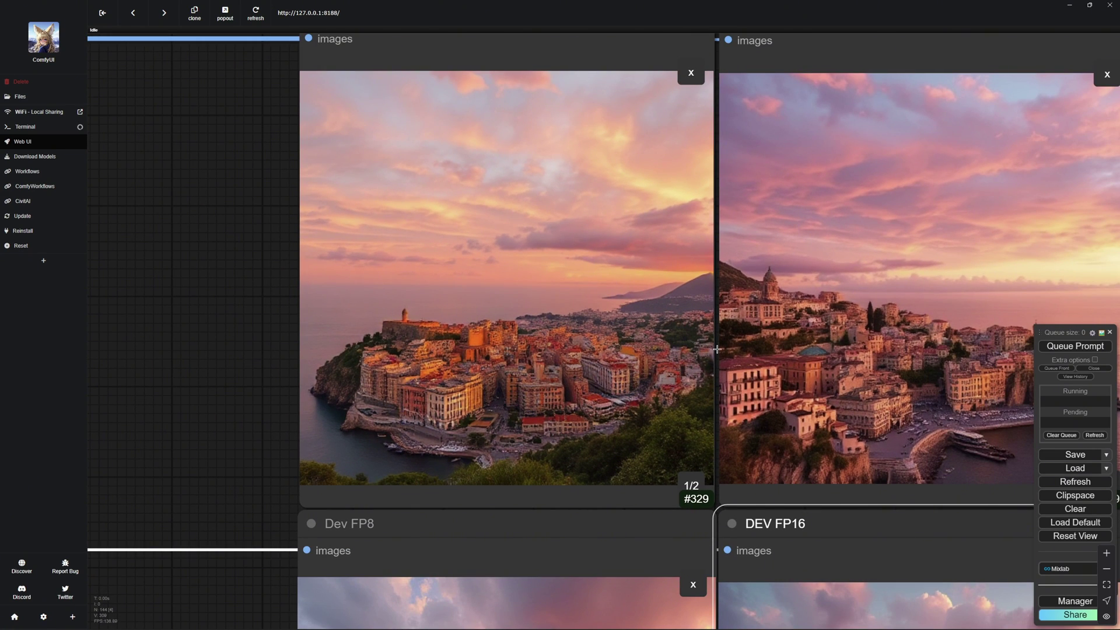
left_click_drag(802, 397, 651, 376)
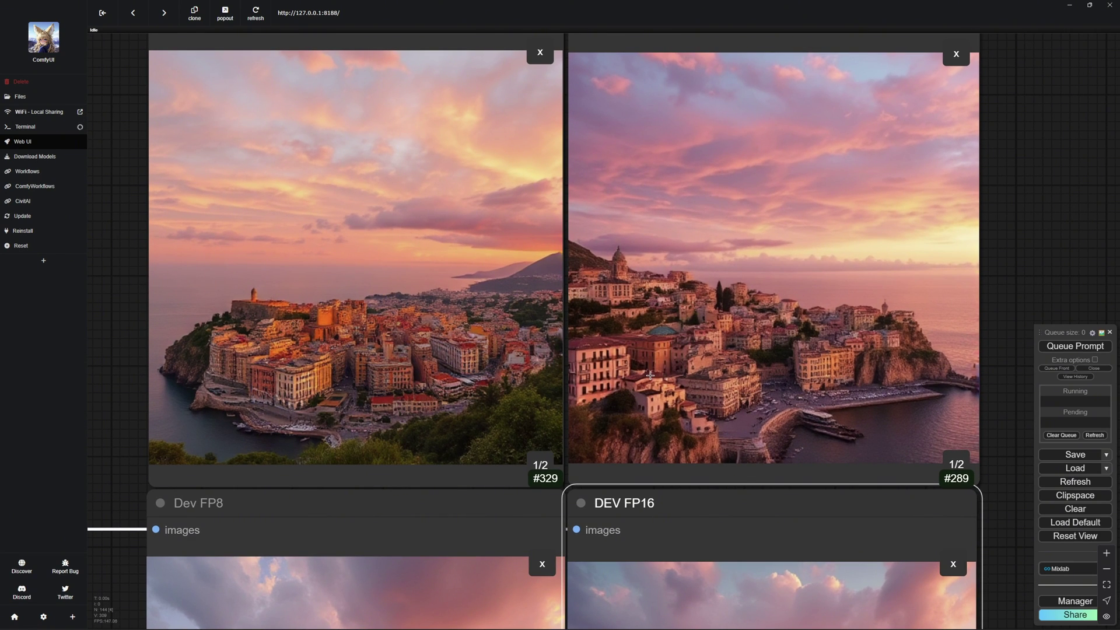
scroll(473, 451, "down", 2)
left_click_drag(404, 489, 567, 181)
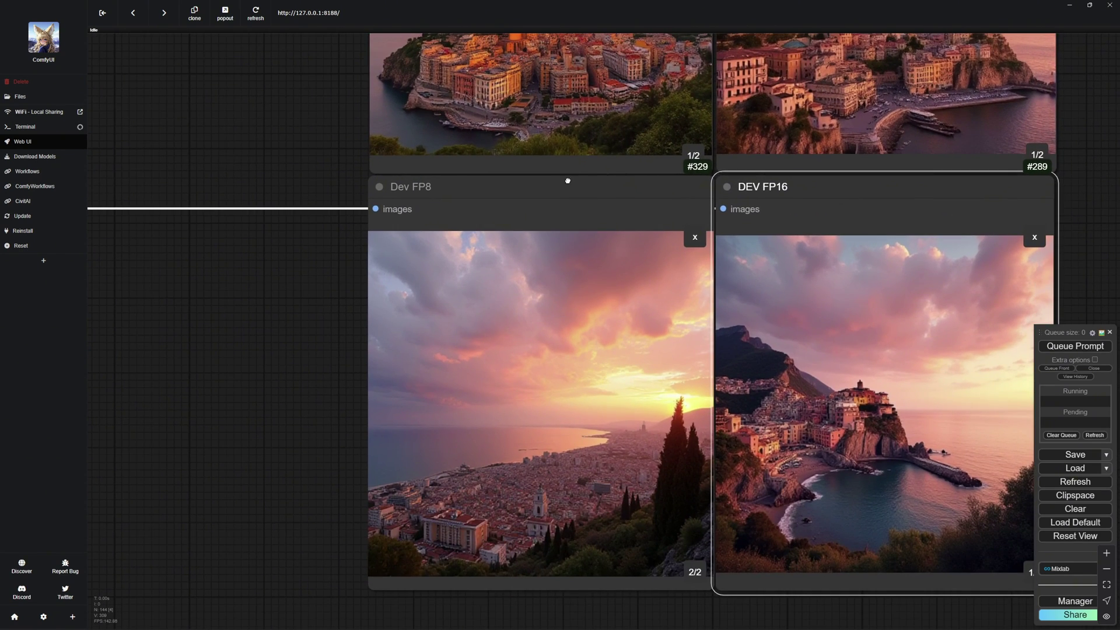
left_click_drag(729, 370, 629, 419)
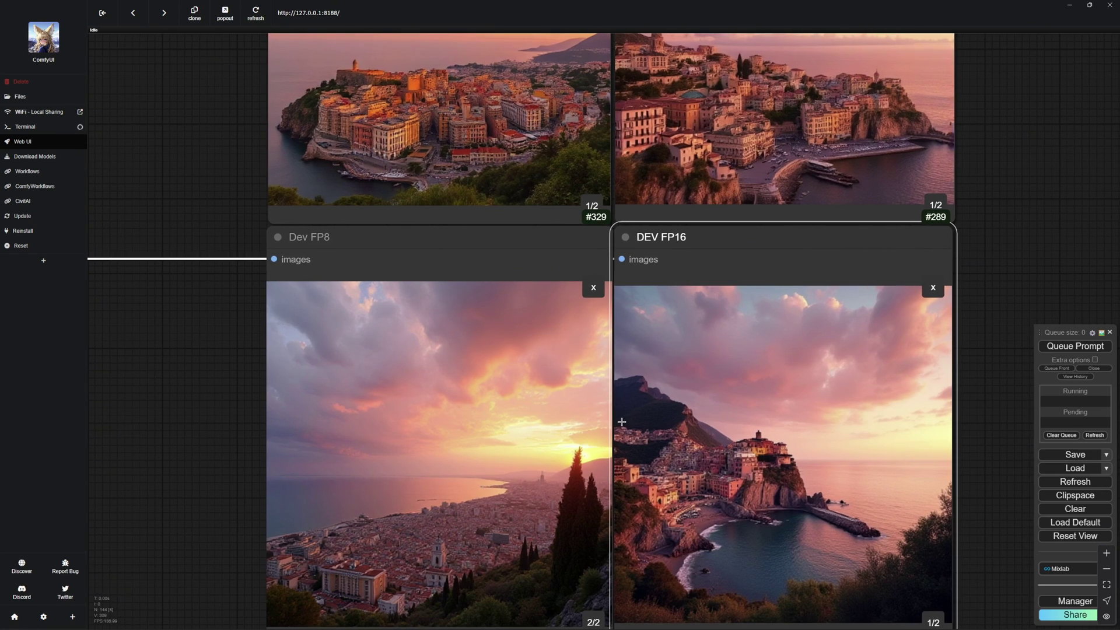
scroll(602, 565, "down", 3)
Switch the Dev FP8 preview to its first coastal image and the DEV FP16 preview to its second
left_click(601, 564)
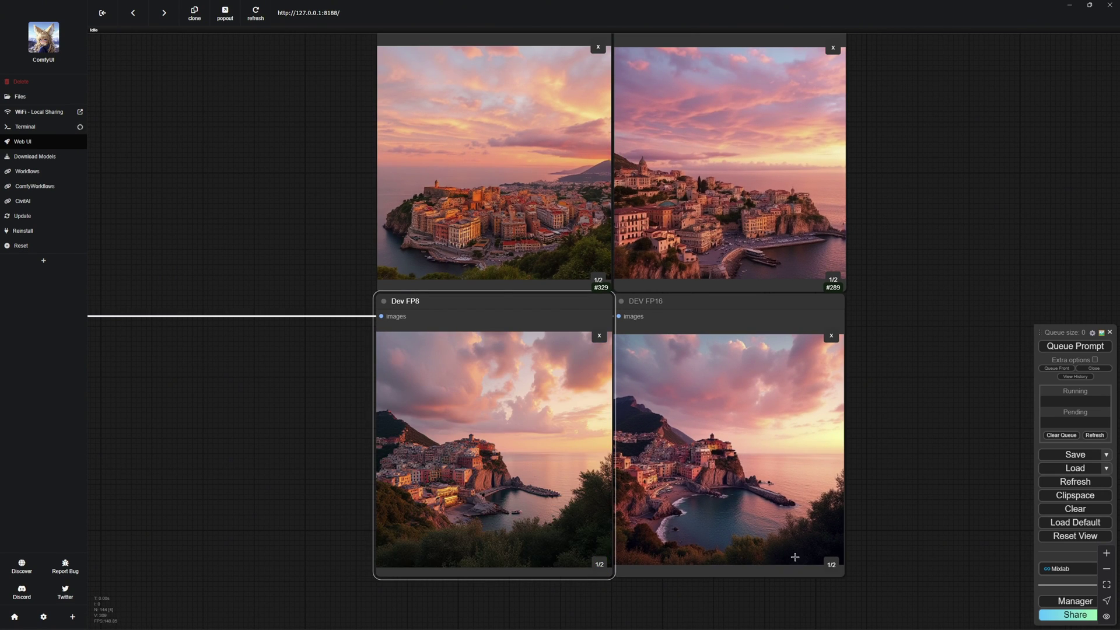
left_click(833, 566)
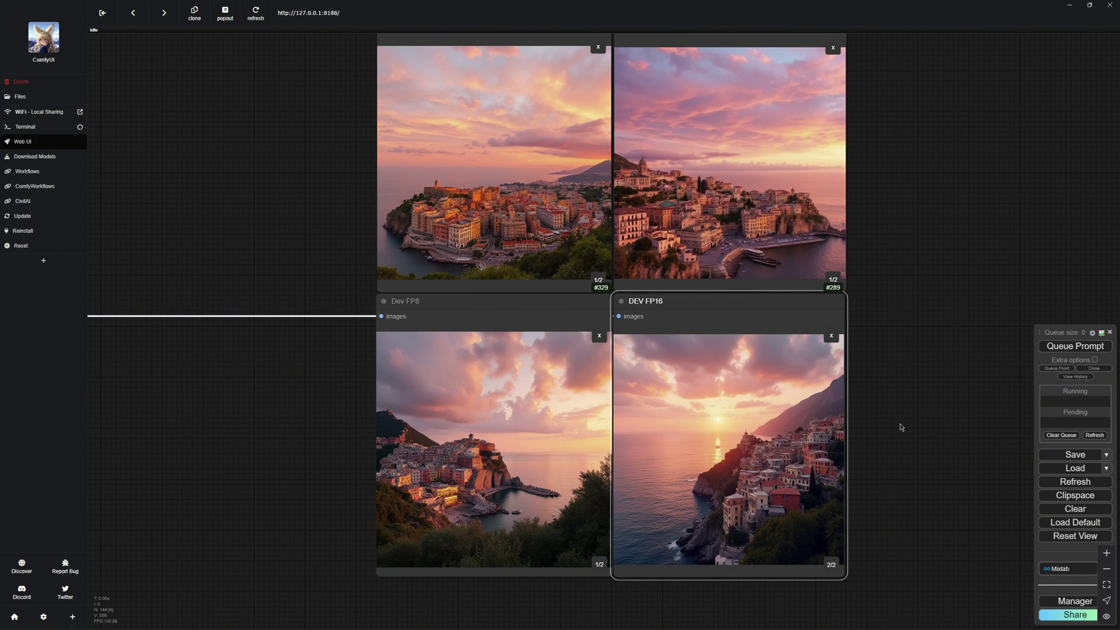
left_click_drag(933, 322, 909, 356)
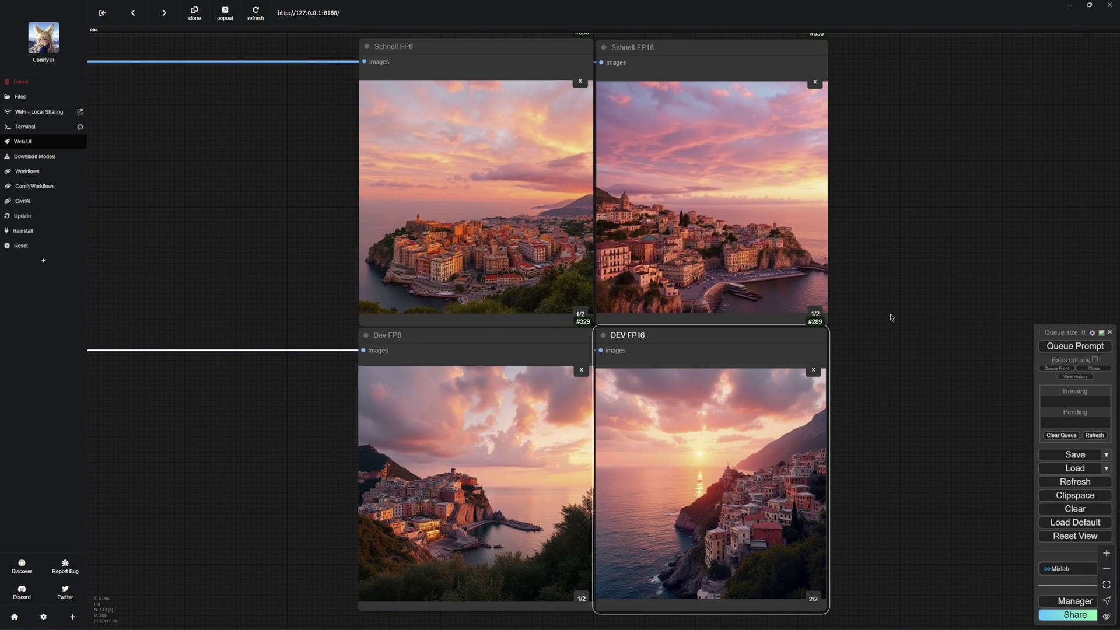